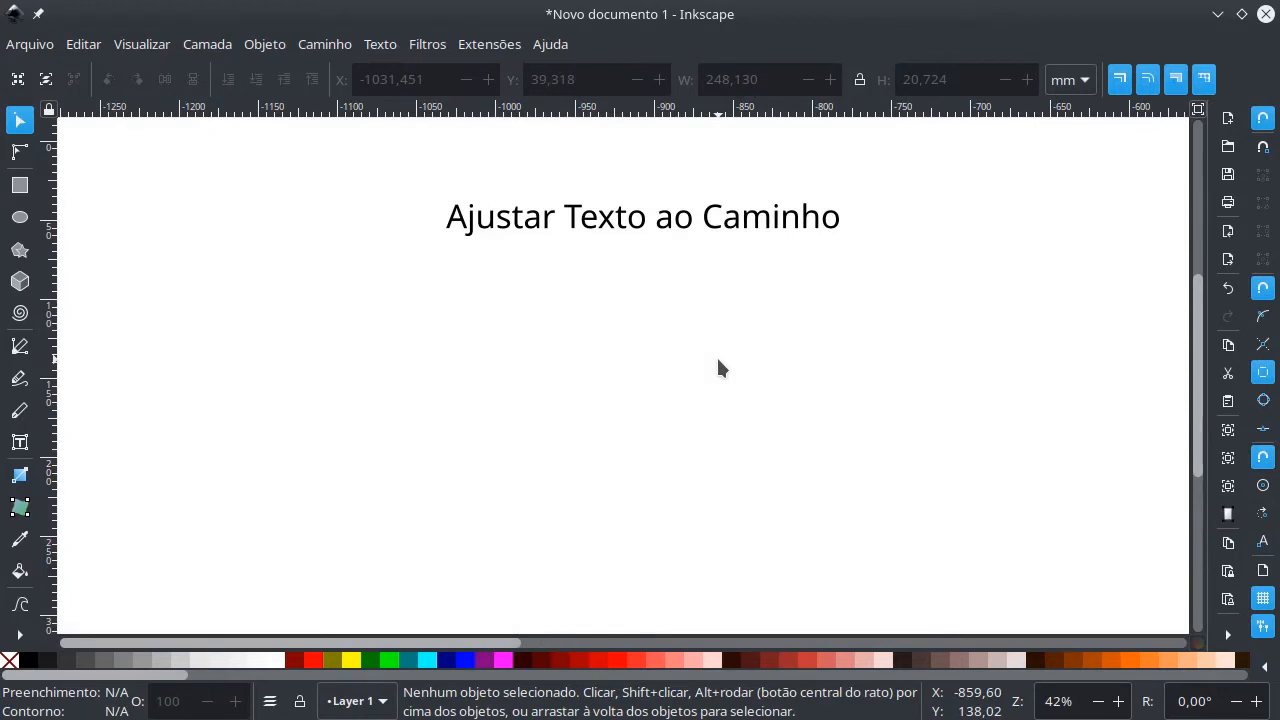
- Draw a two-segment S-shaped Bézier curve about 579 mm wide and 87 mm tall below the text
key(b)
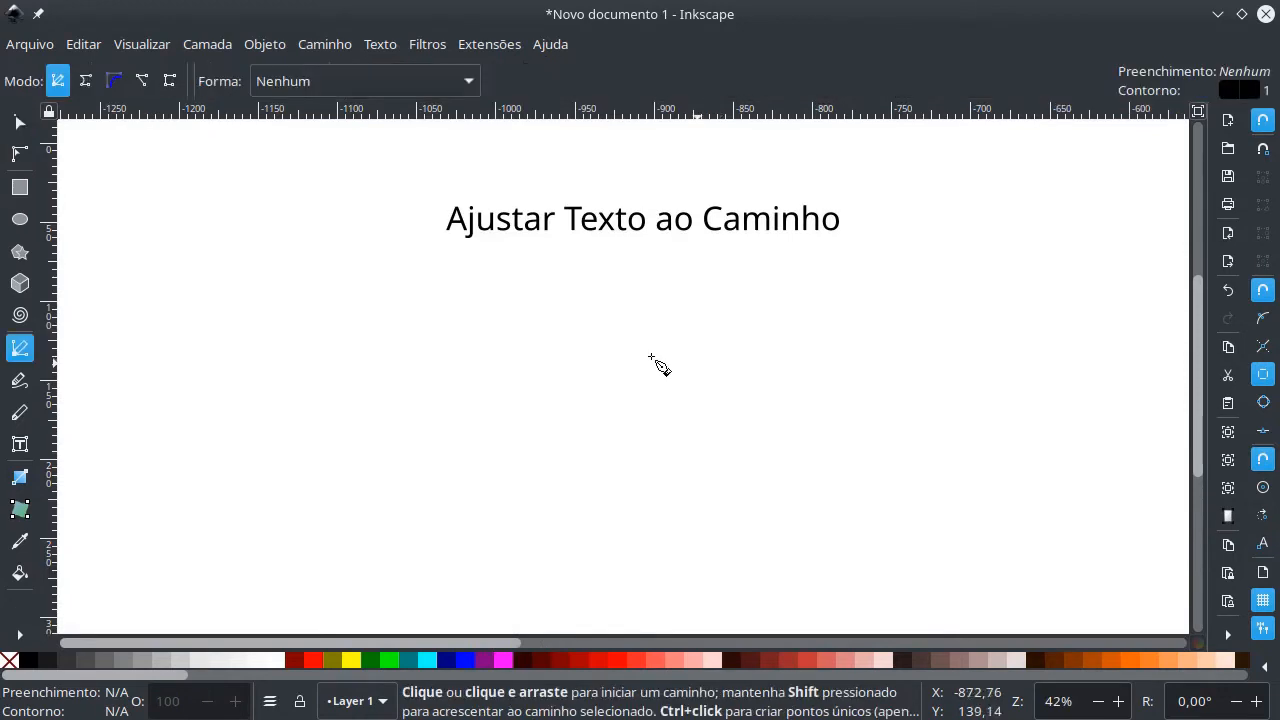
click(167, 393)
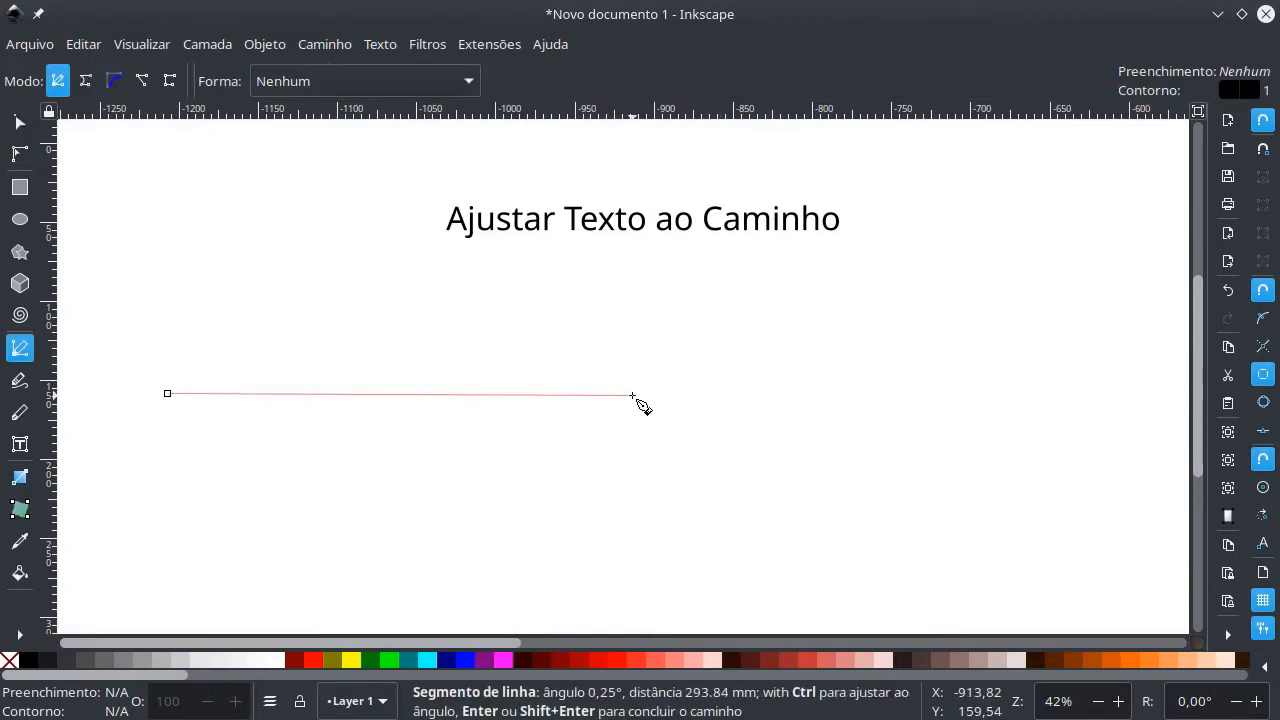
drag(632, 396, 828, 559)
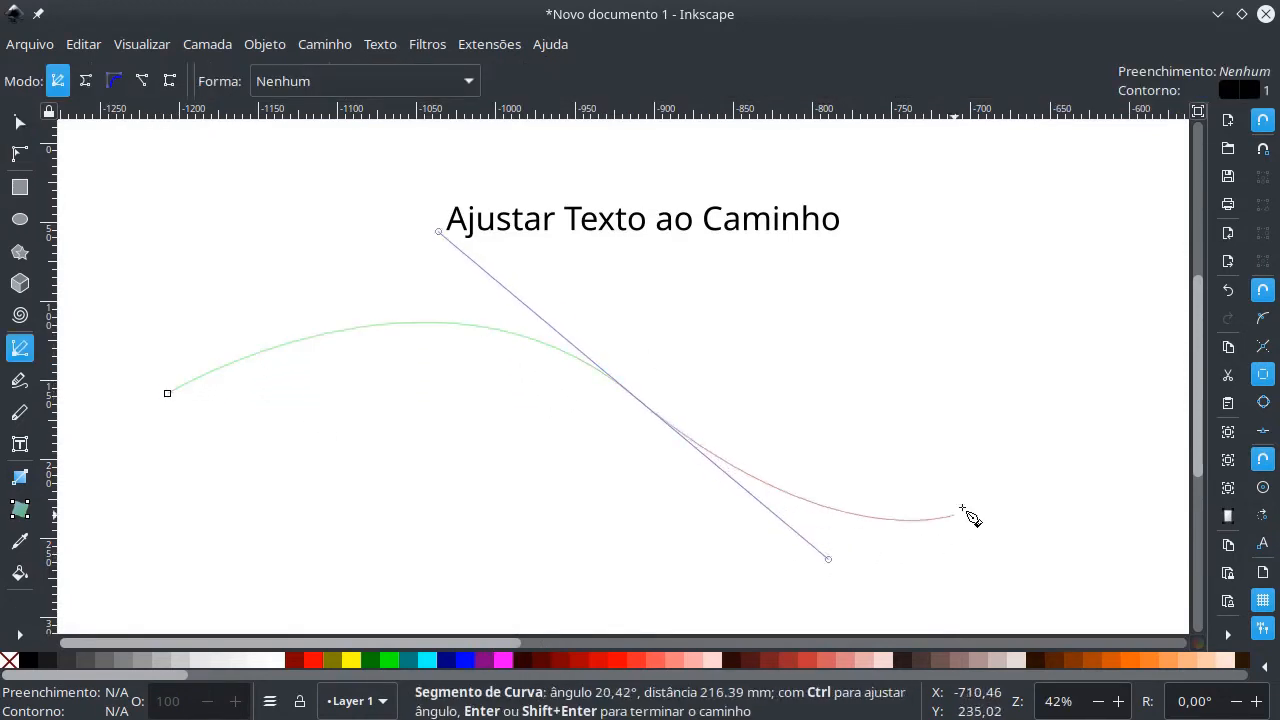
click(1085, 357)
key(Return)
- Fit the text "Ajustar Texto ao Caminho" onto the drawn curve
key(s)
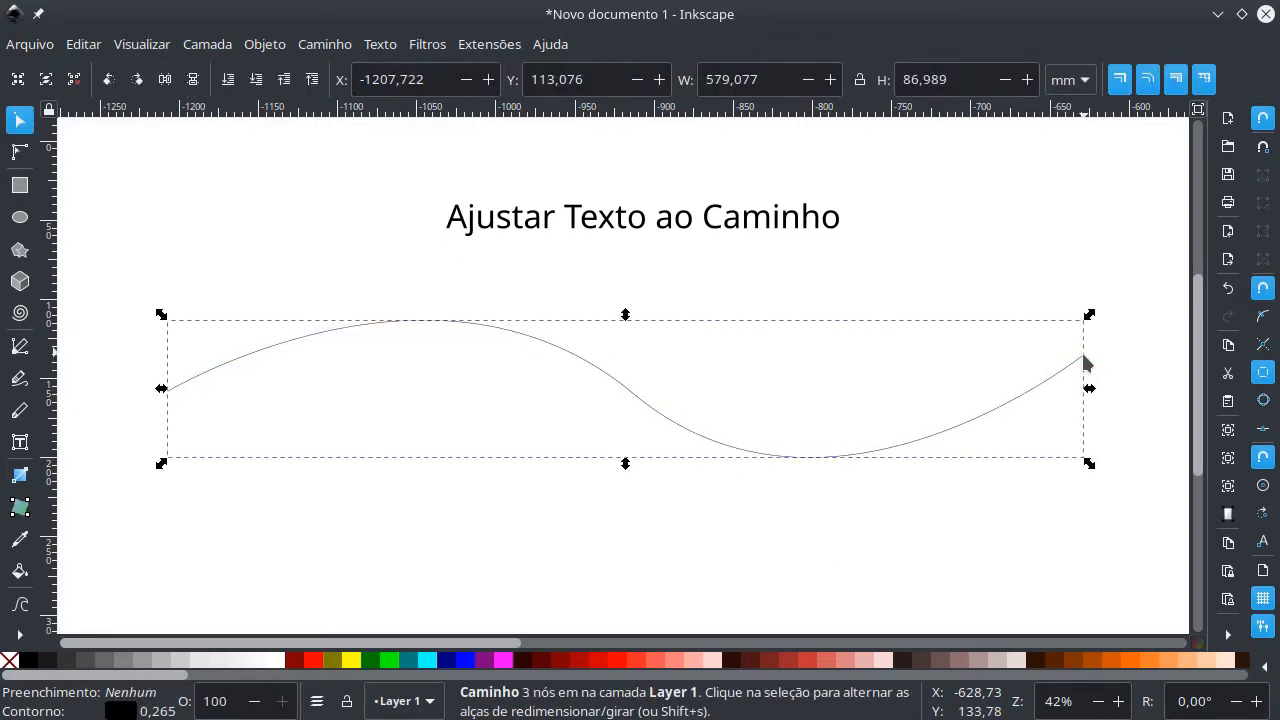
shift+click(783, 227)
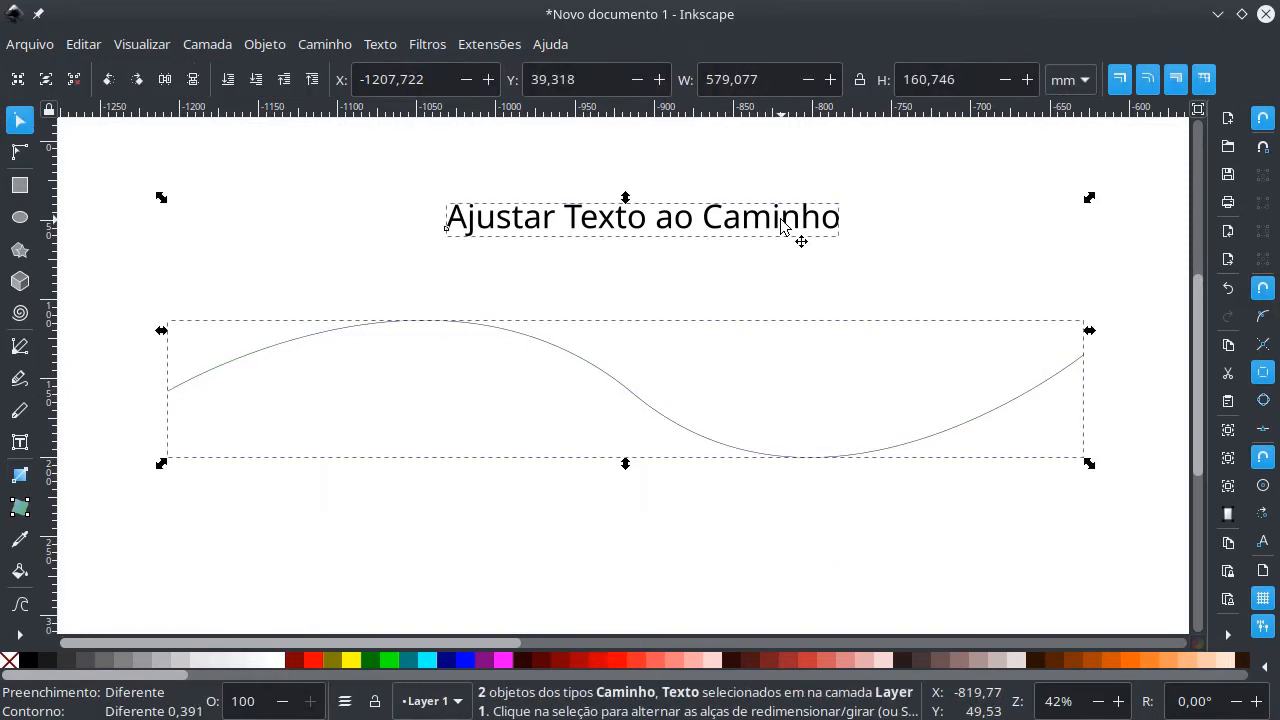
click(369, 48)
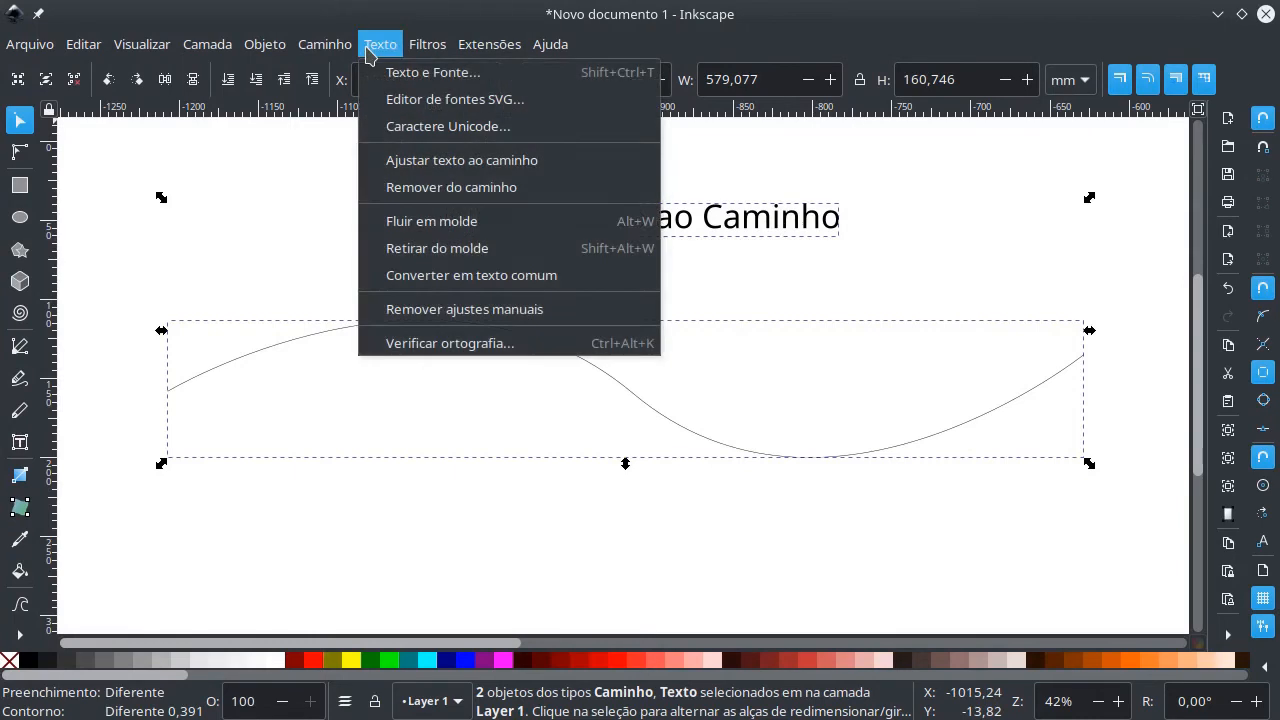
click(424, 161)
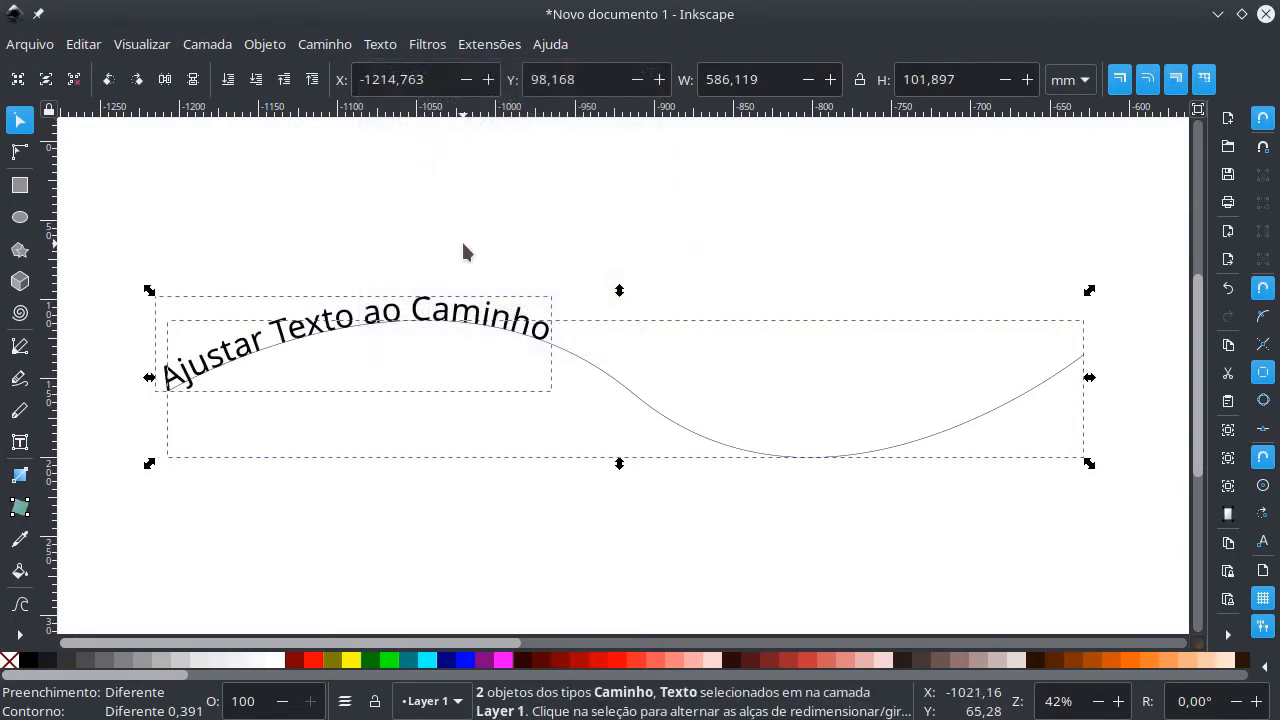
- Set the path text to Bold and its letter spacing to 7,48
key(t)
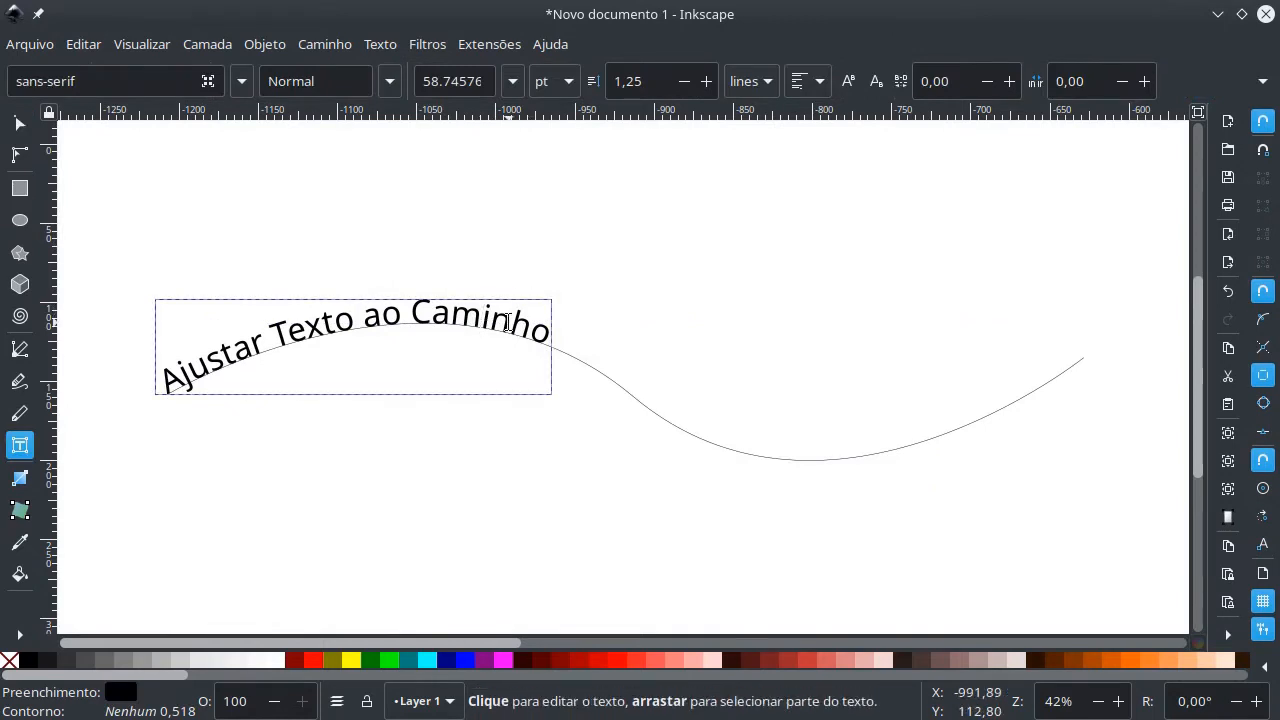
click(389, 81)
click(276, 178)
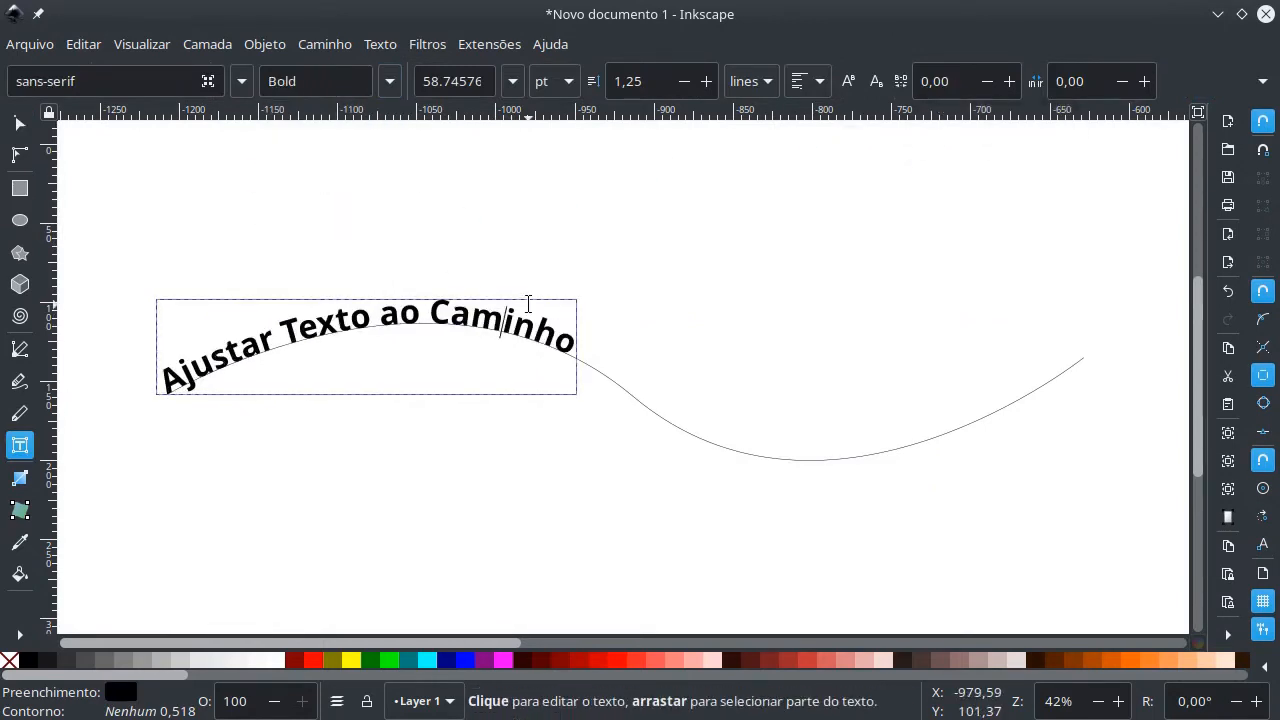
click(1008, 81)
- Change the path text's font to Roboto in the Light Italic style
triple_click(126, 86)
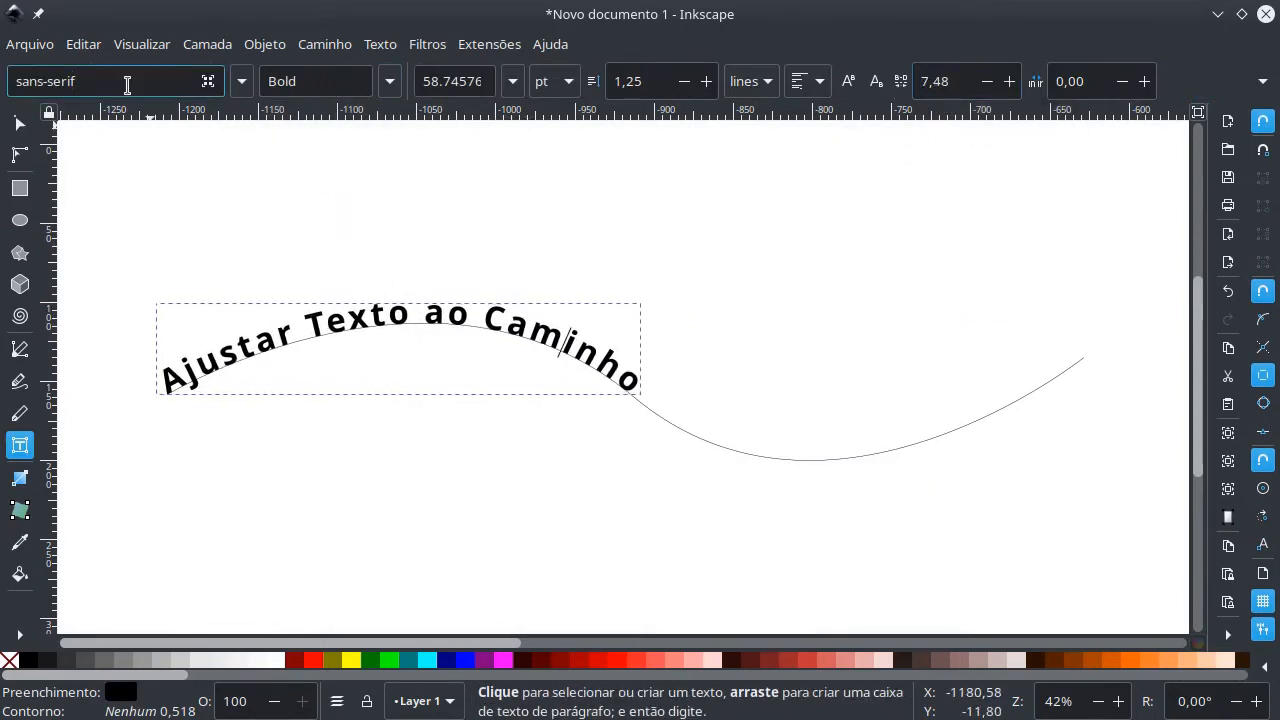
text(roboto)
key(Return)
click(389, 81)
click(325, 206)
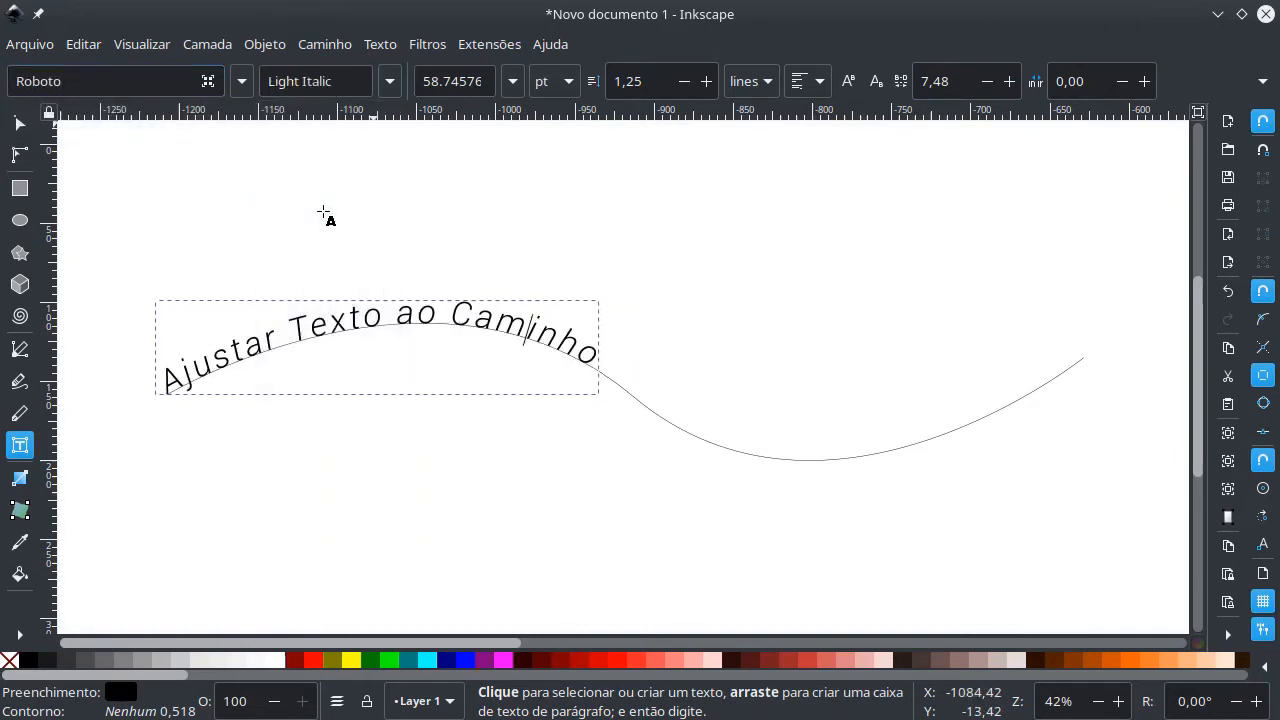
- Try flipping the path text vertically and horizontally, reversing each flip, and deselect it
key(F1)
click(191, 80)
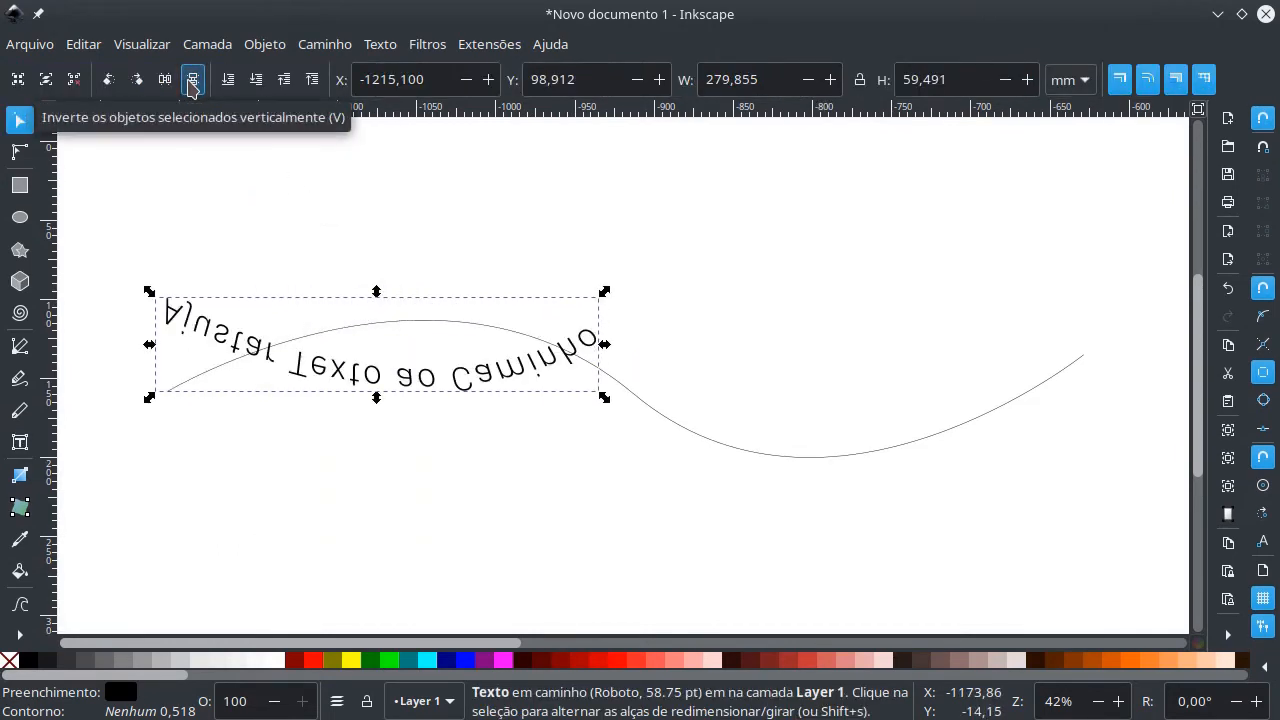
click(192, 82)
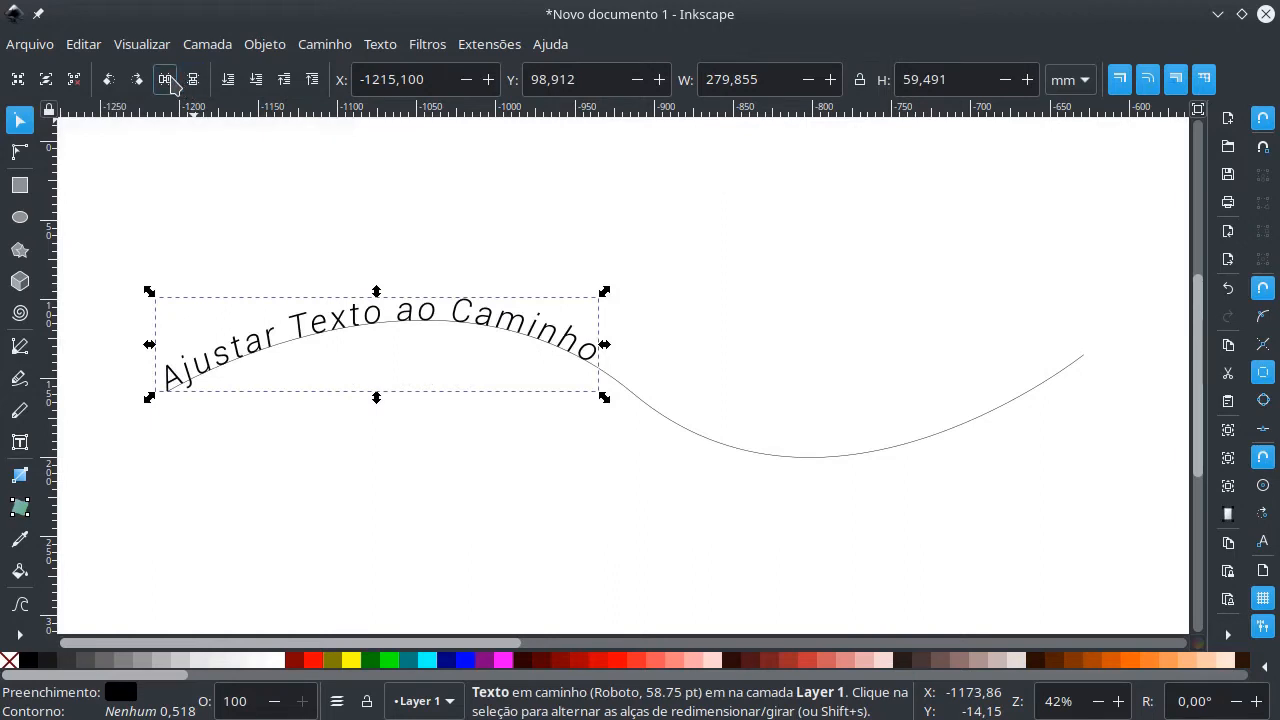
click(168, 80)
click(168, 80)
key(Escape)
- Reshape the curve by moving its end node to about X -751, Y 163 mm and its middle node to about X -1062, Y 186 mm
key(n)
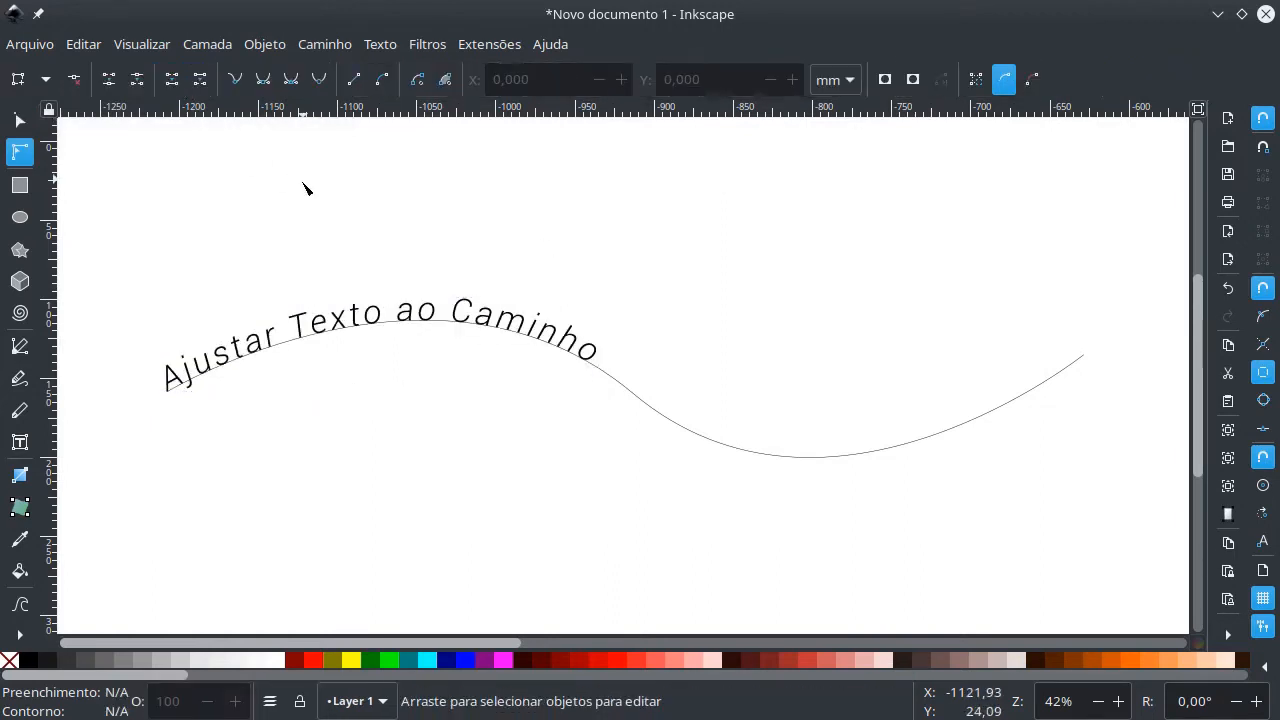
click(1078, 361)
drag(1083, 357, 890, 399)
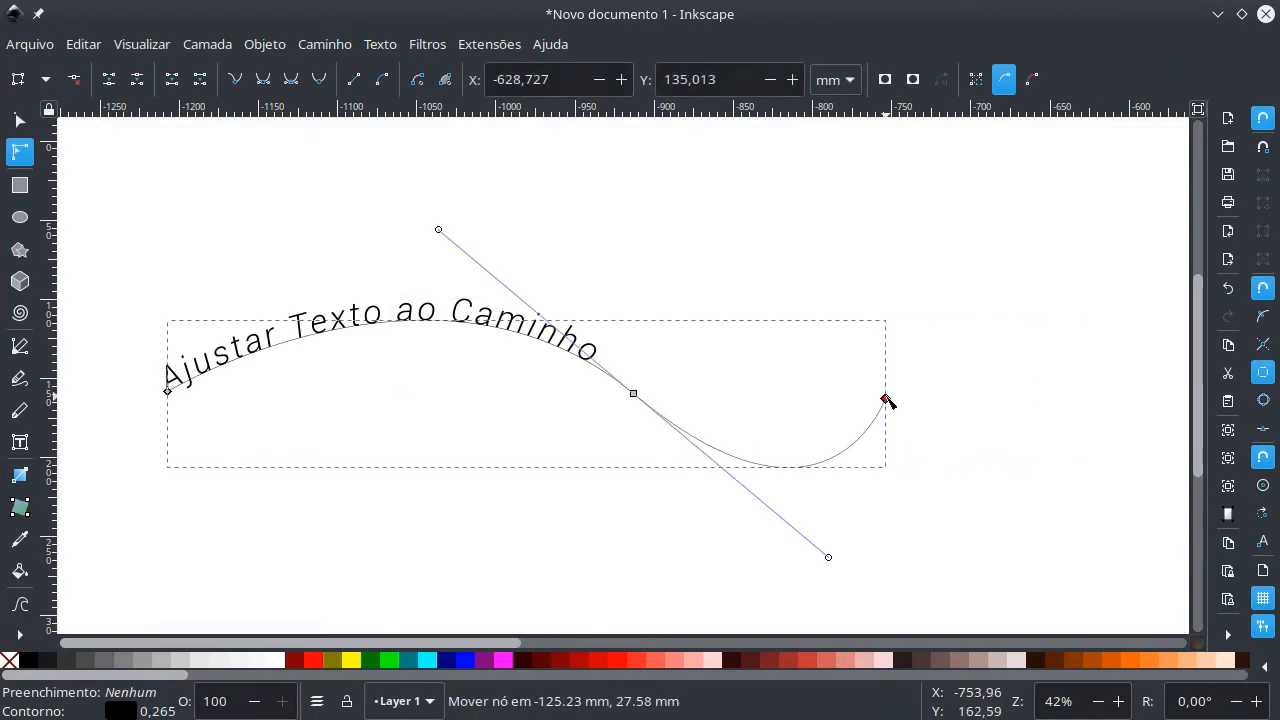
drag(828, 559, 787, 519)
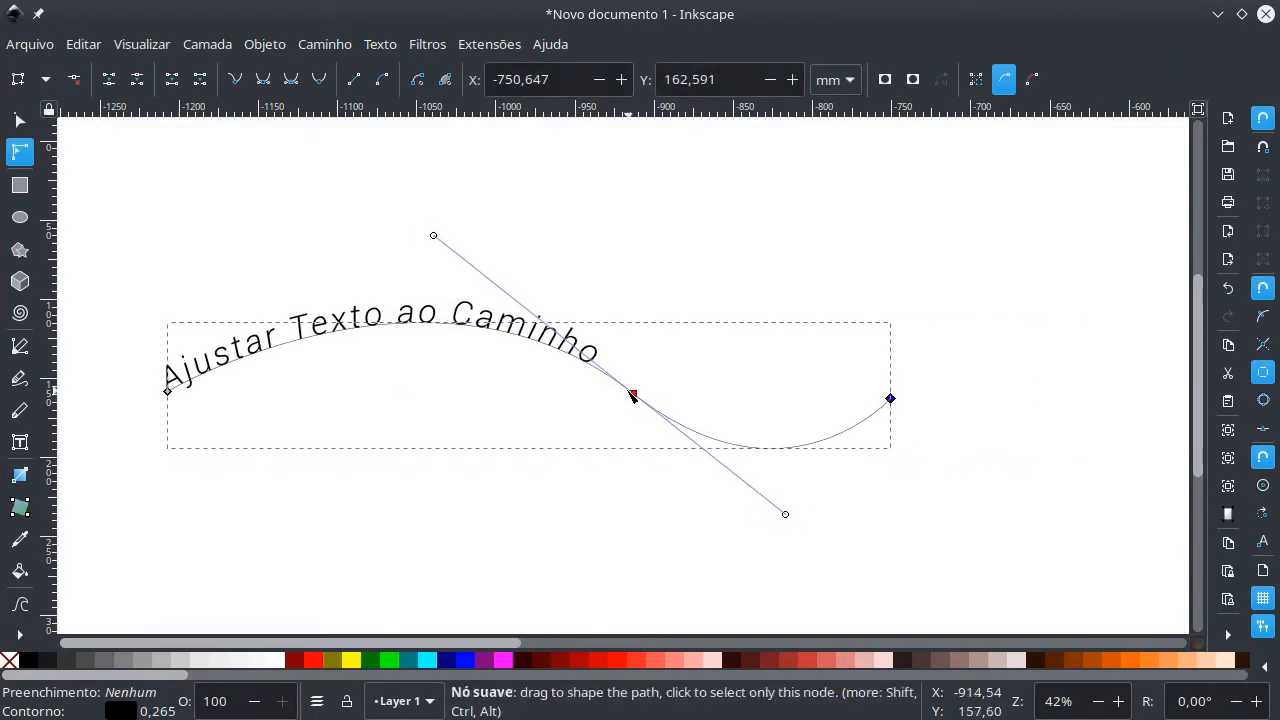
drag(633, 393, 401, 444)
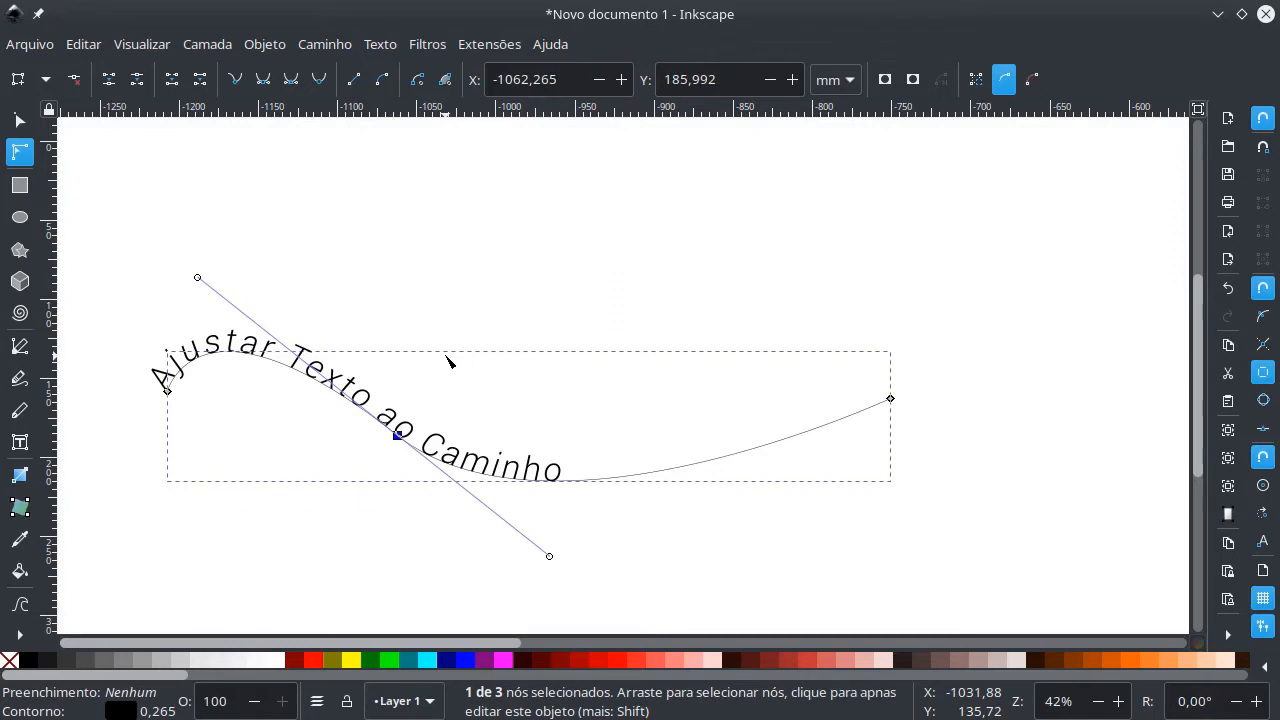
- Try moving the text on its own away from the curve, and undo the move
key(s)
click(300, 173)
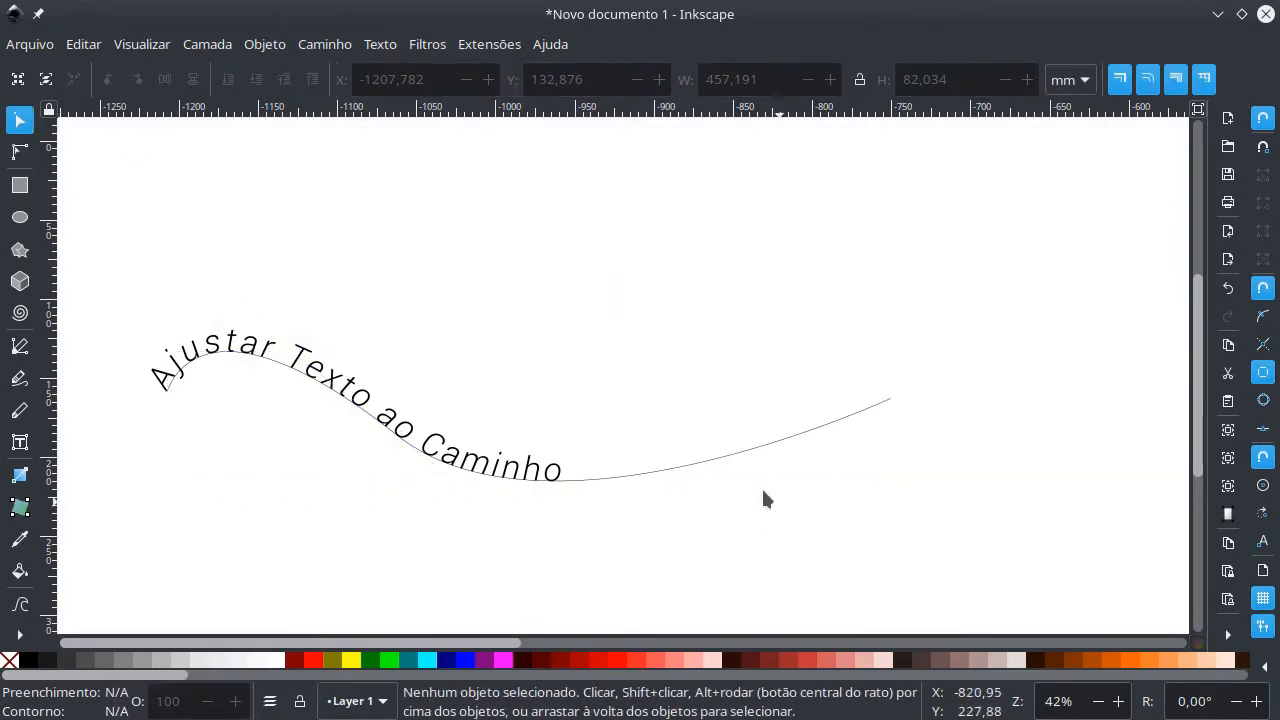
drag(553, 474, 867, 323)
key(ctrl+z)
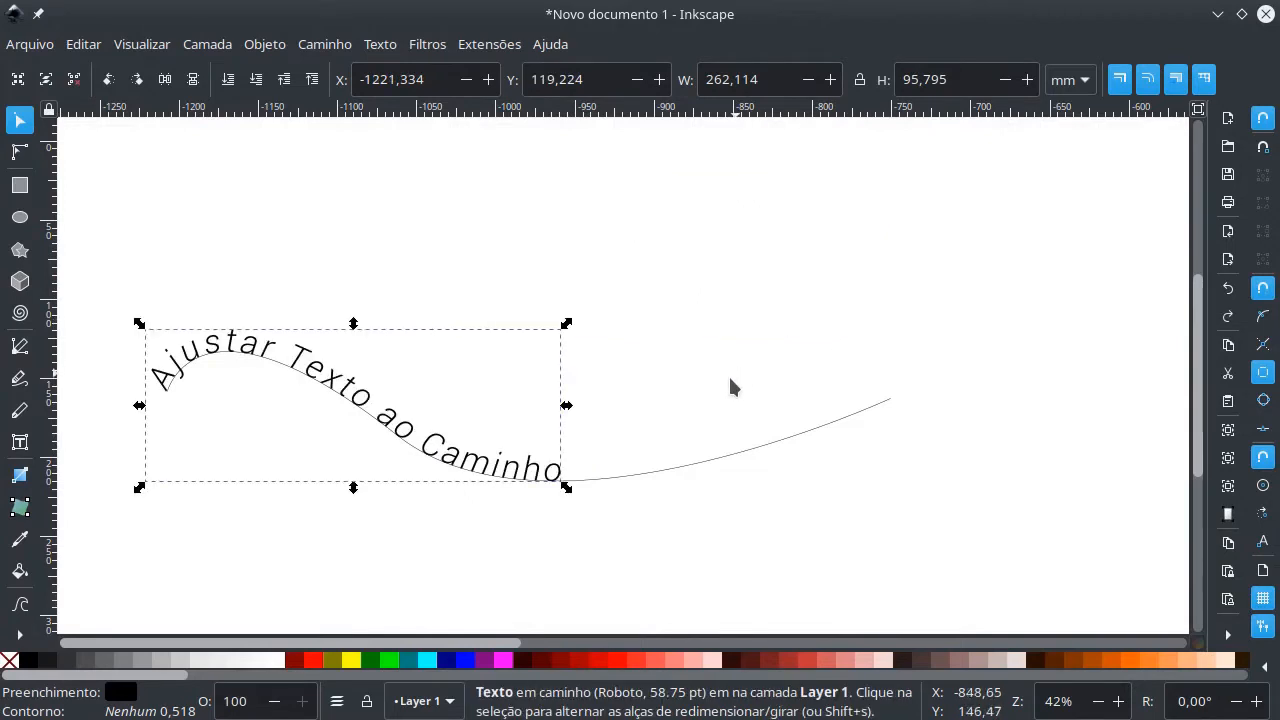
- Move the curve about 13 mm to the right and 17 mm down
drag(708, 470, 736, 500)
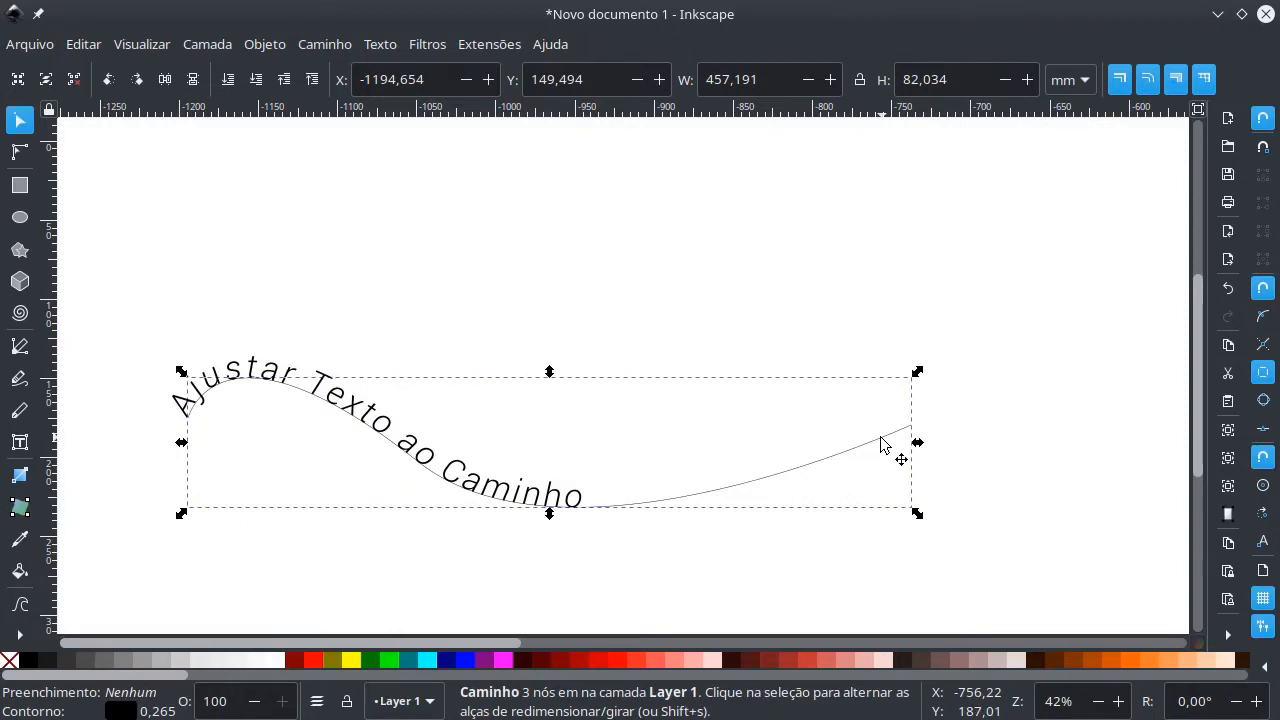
- Delete the curve the text is fitted to, and undo the deletion
key(Delete)
key(ctrl)
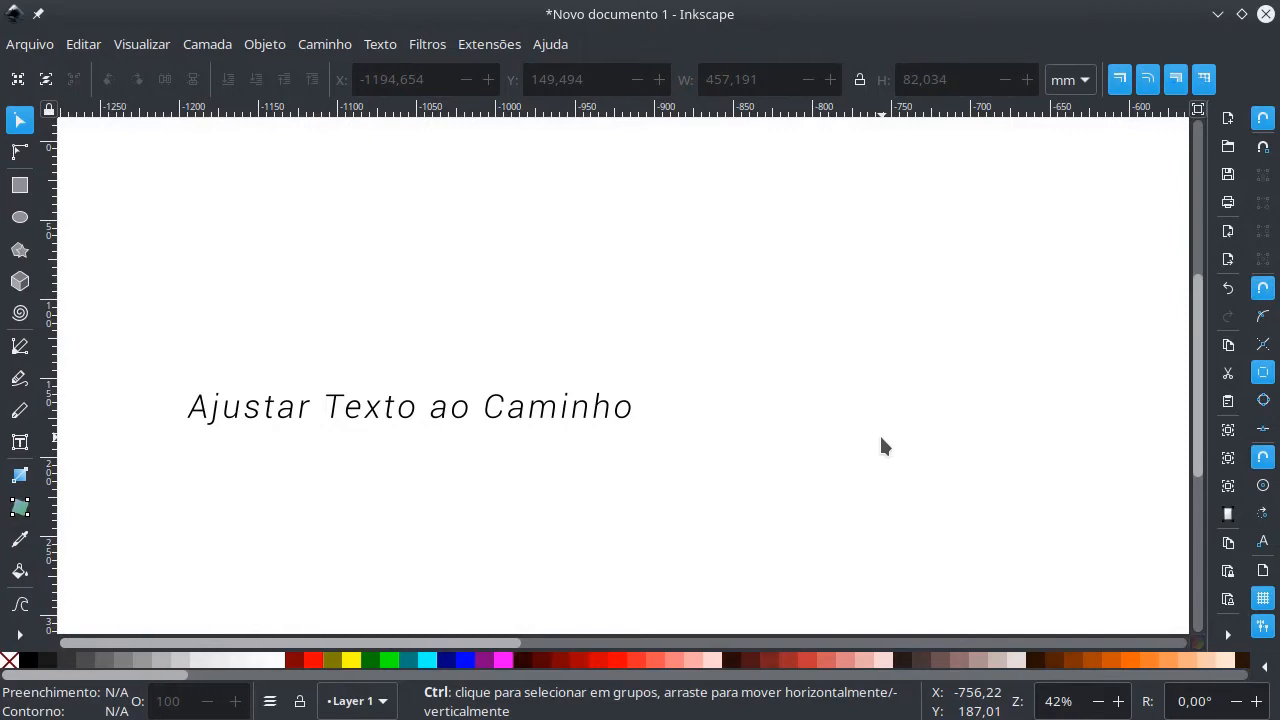
key(ctrl+z)
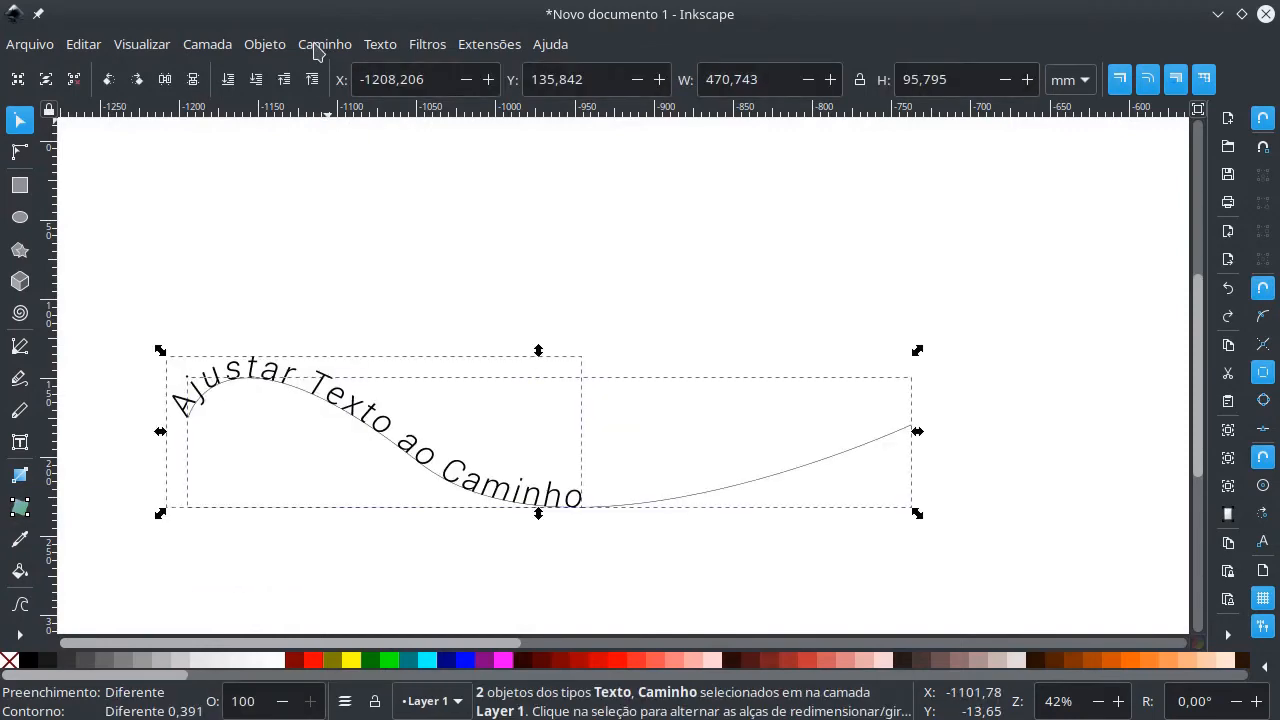
- Convert the selected text and curve to paths, and clear the selection
click(316, 47)
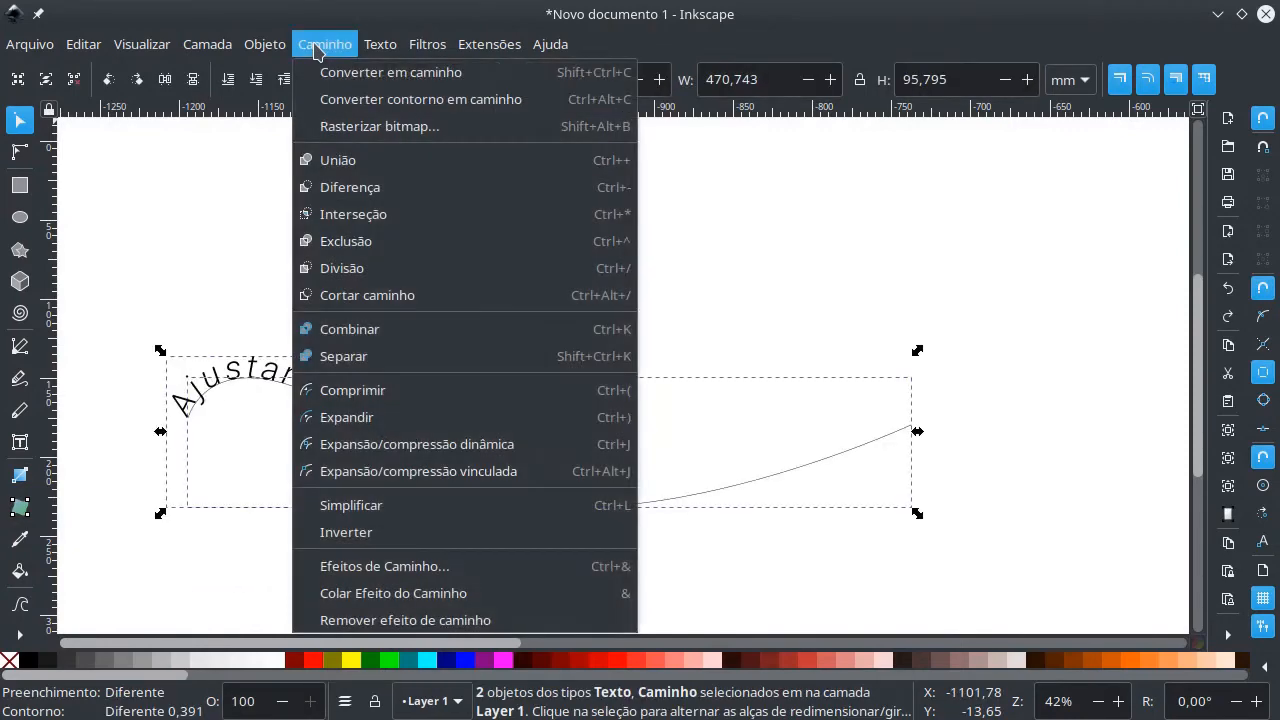
click(368, 358)
click(463, 357)
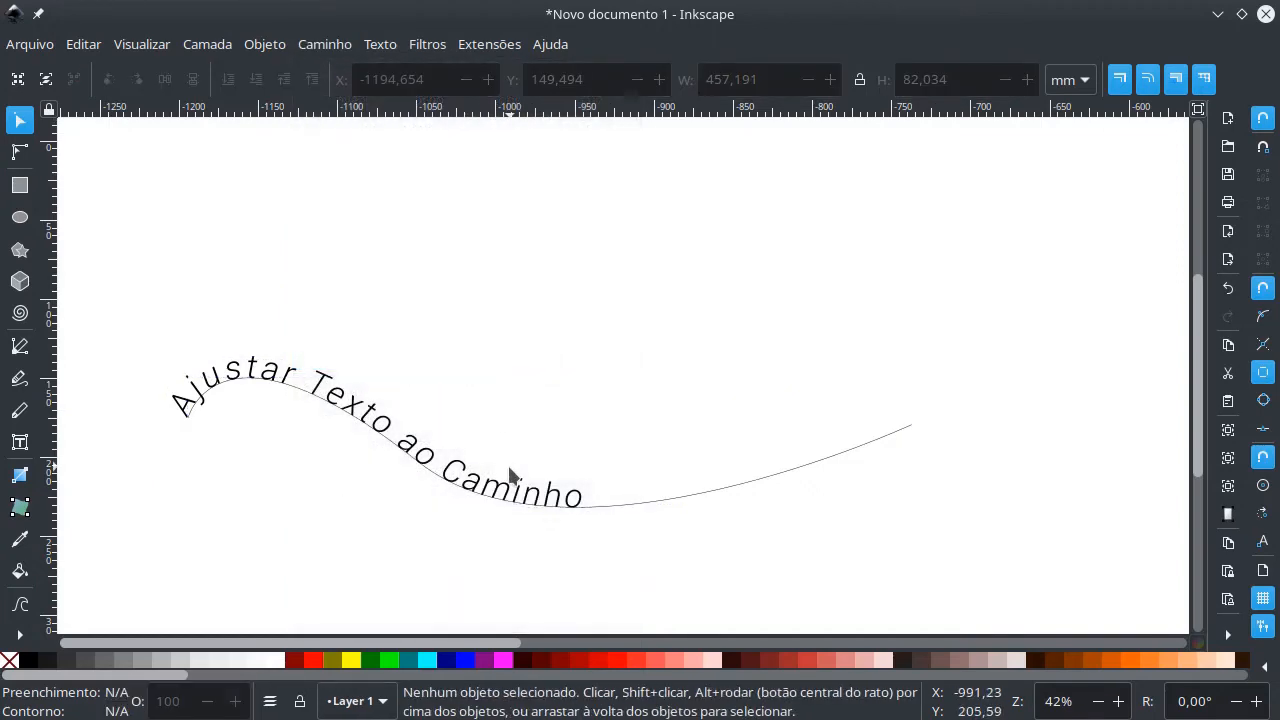
- Move the converted lettering up and to the right off the curve, and delete the curve
drag(518, 496, 604, 383)
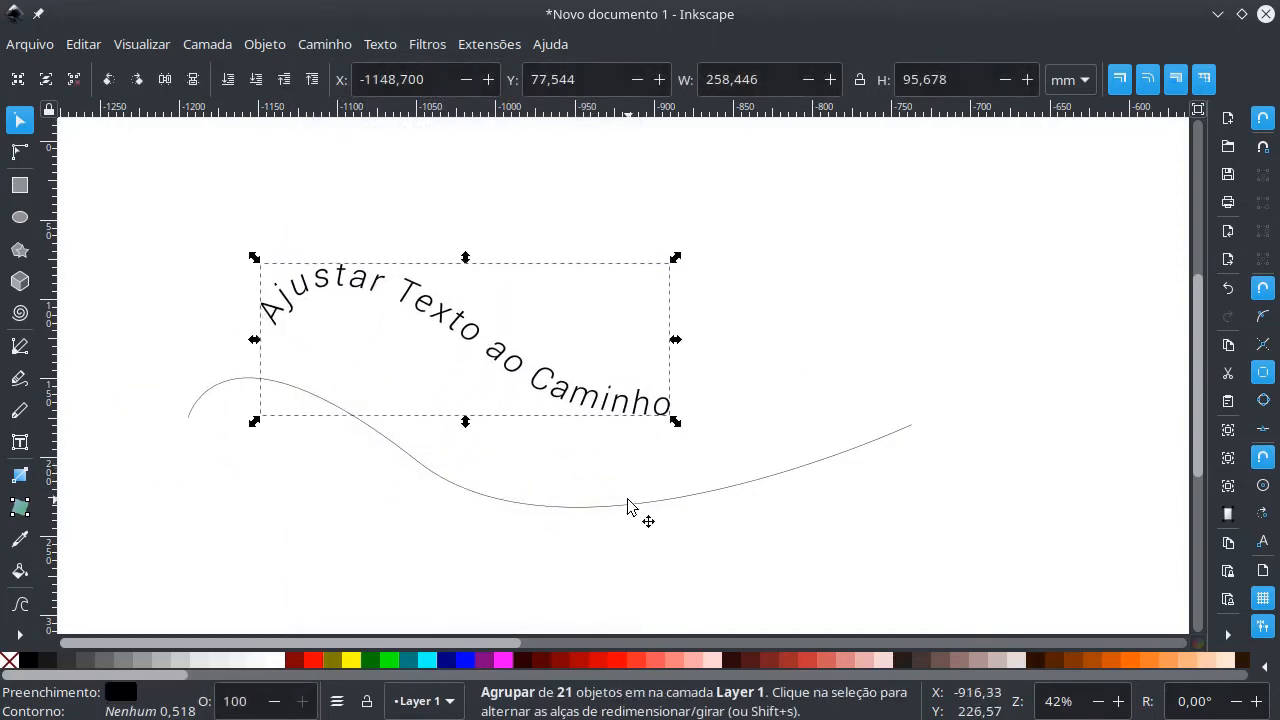
click(632, 506)
key(Delete)
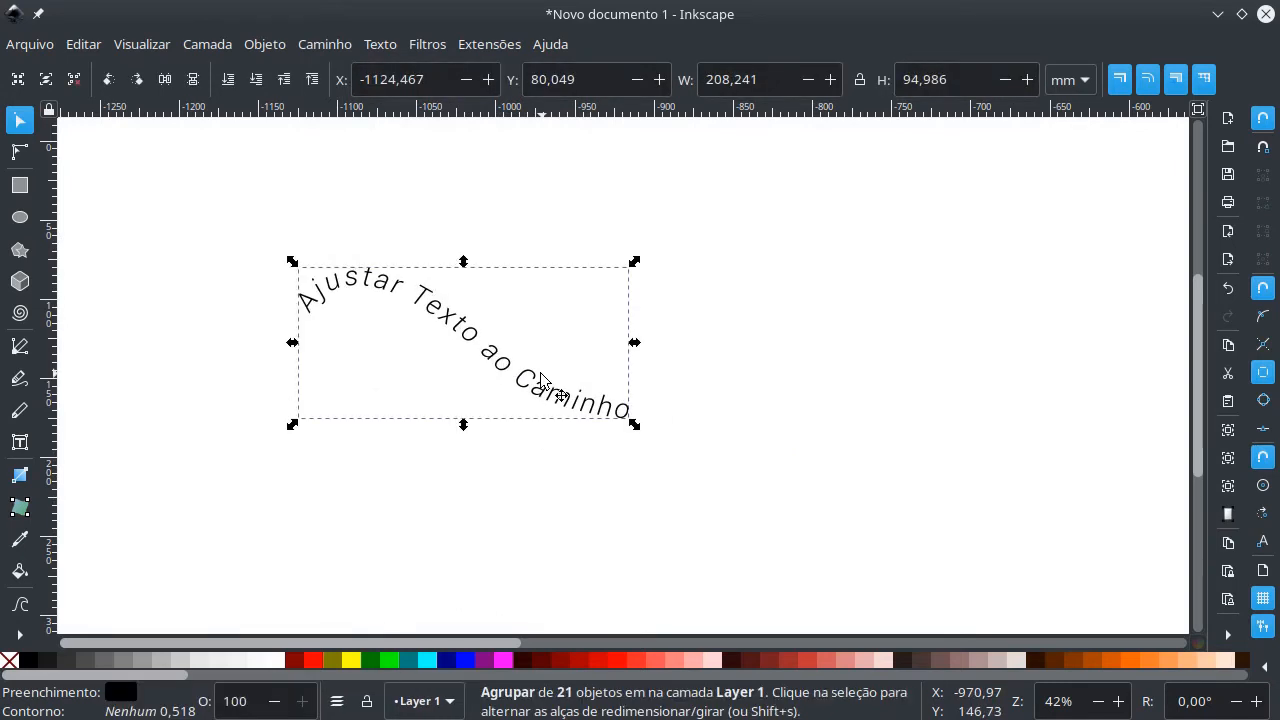
- Try to edit the converted lettering with the Text tool, and return to the Selector
key(t)
click(577, 401)
key(Escape)
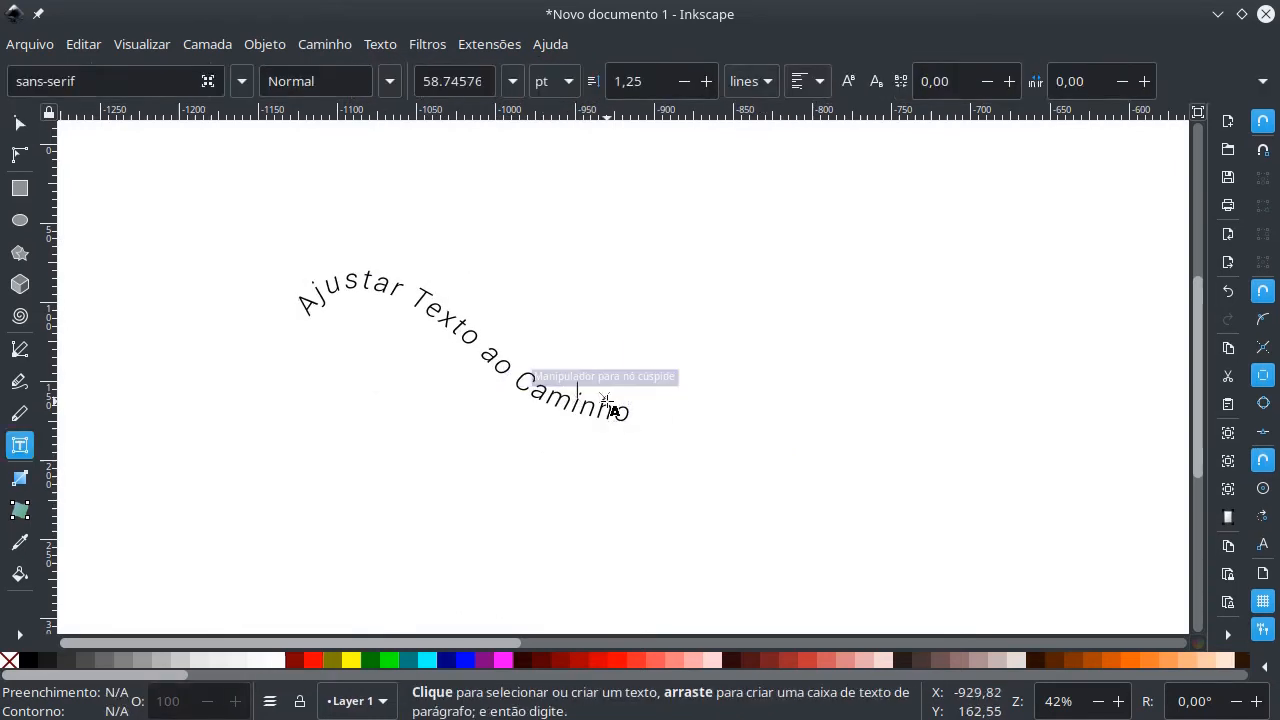
key(s)
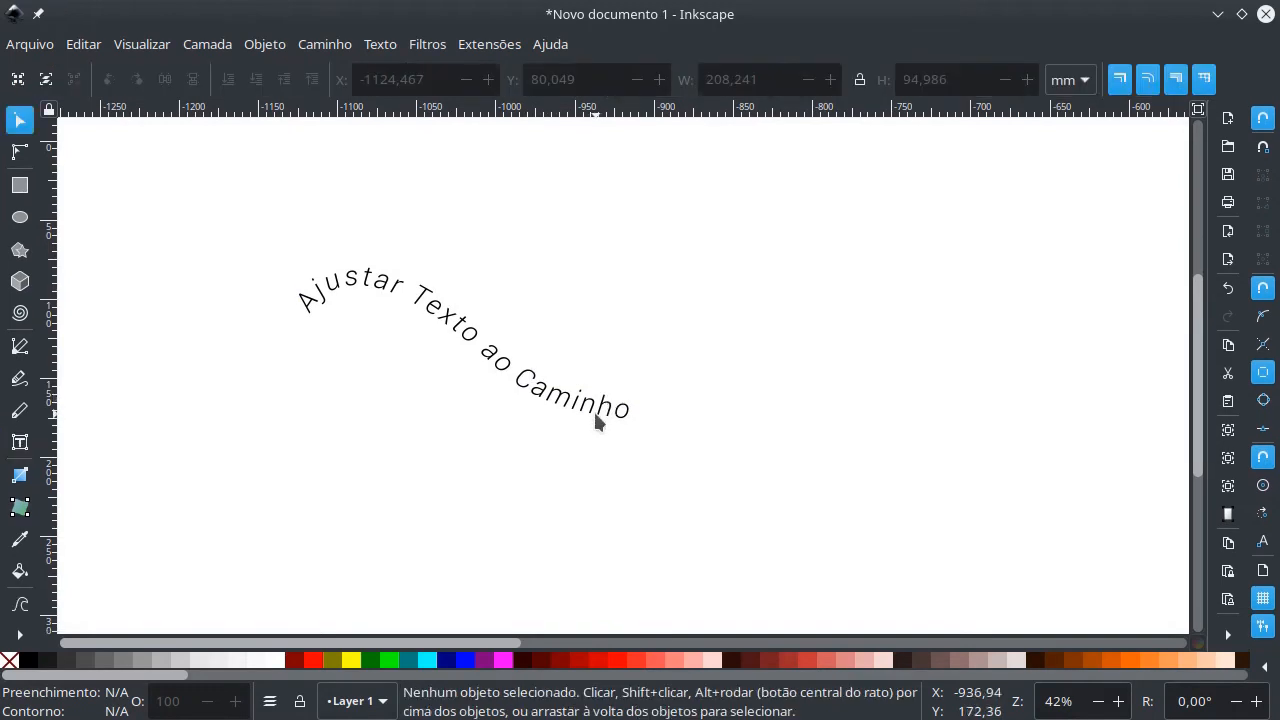
- Select individual letters of the converted lettering and show the nodes of the "a" in "ao"
click(605, 410)
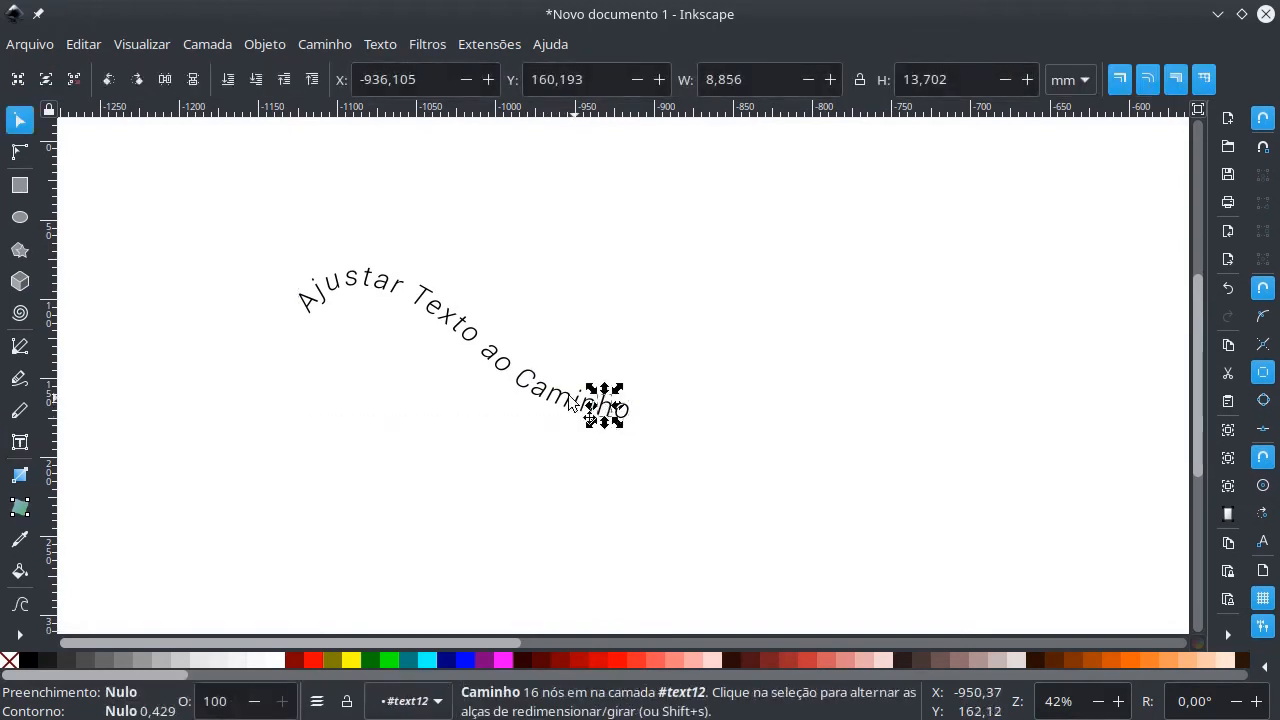
click(553, 398)
click(529, 388)
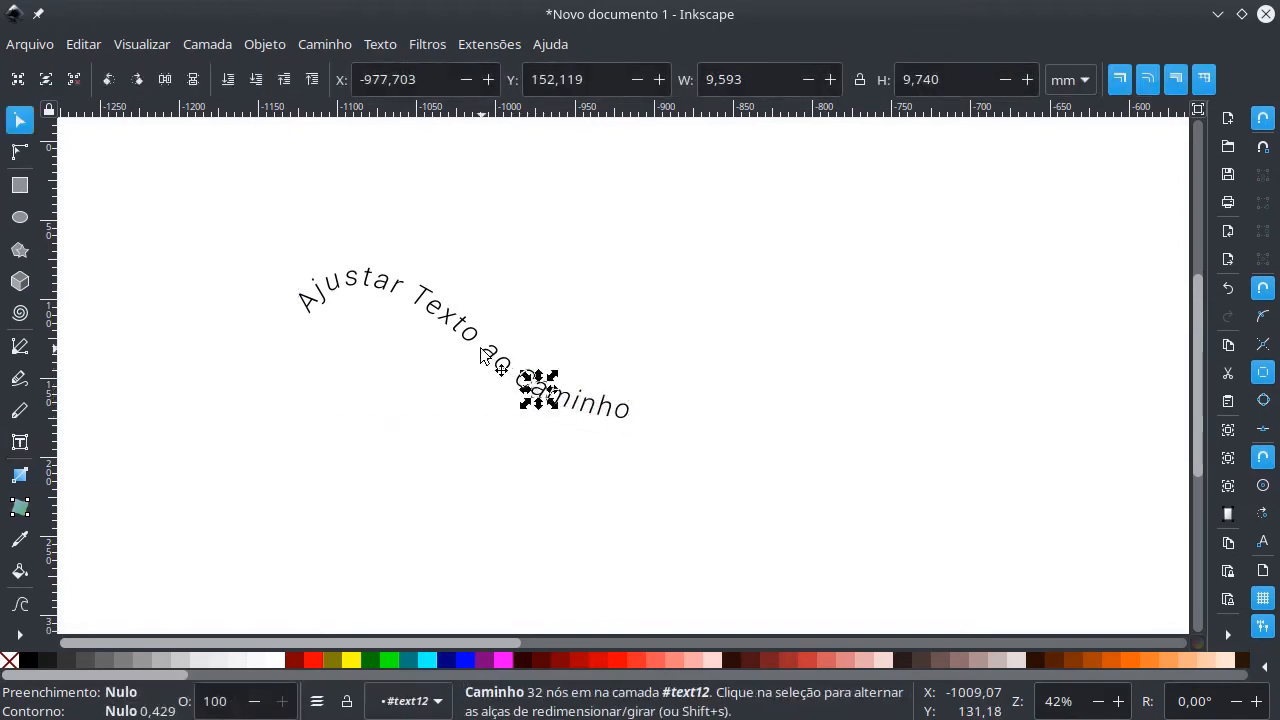
click(486, 351)
ctrl+scroll(492, 352, up, 3)
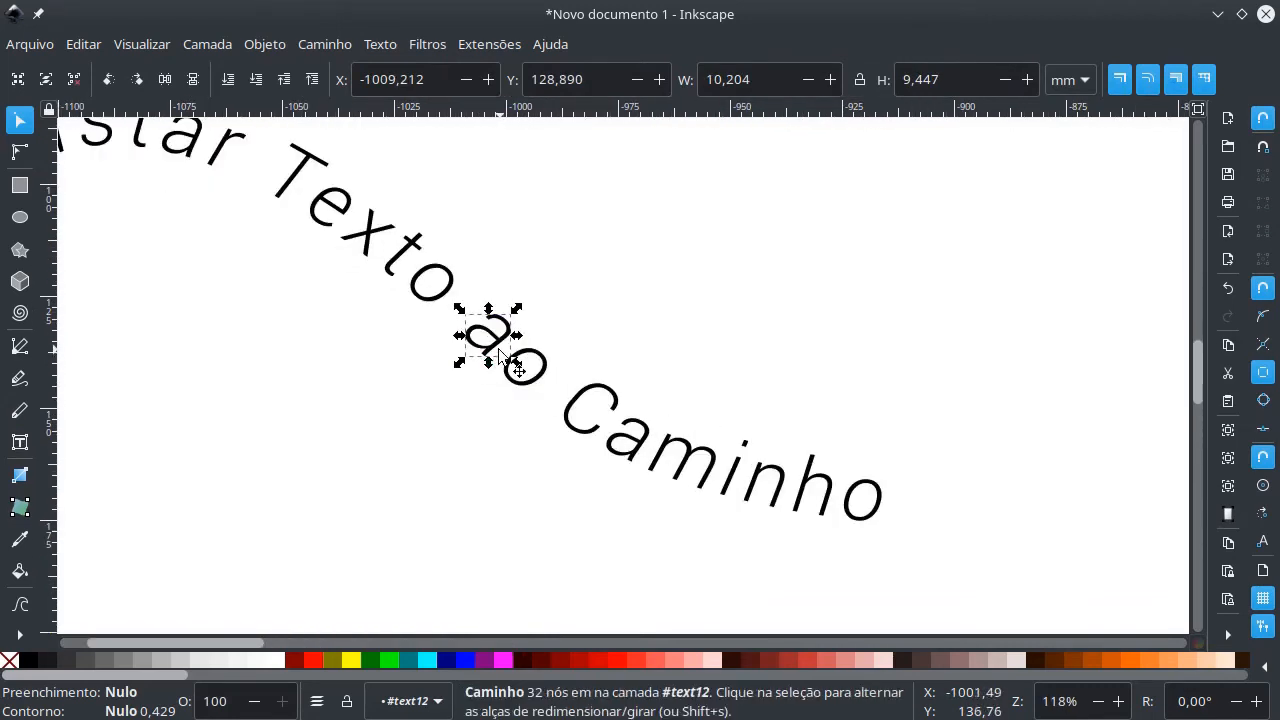
double_click(500, 353)
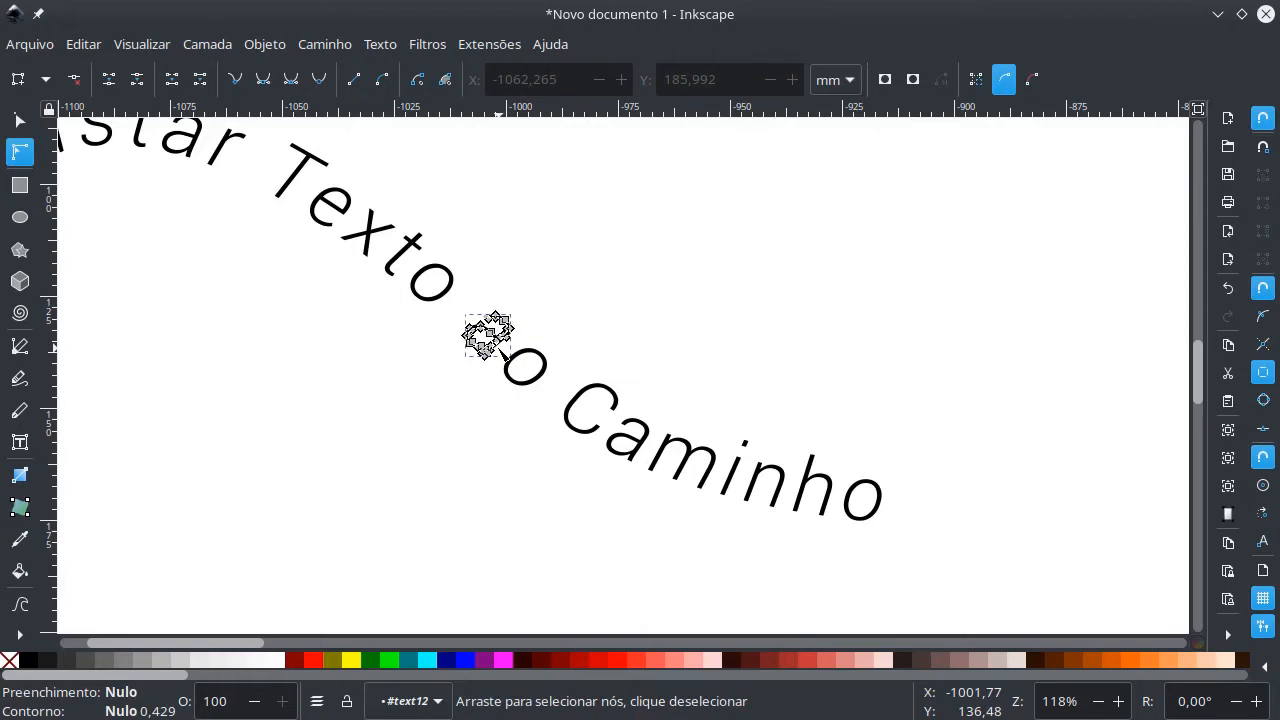
click(536, 366)
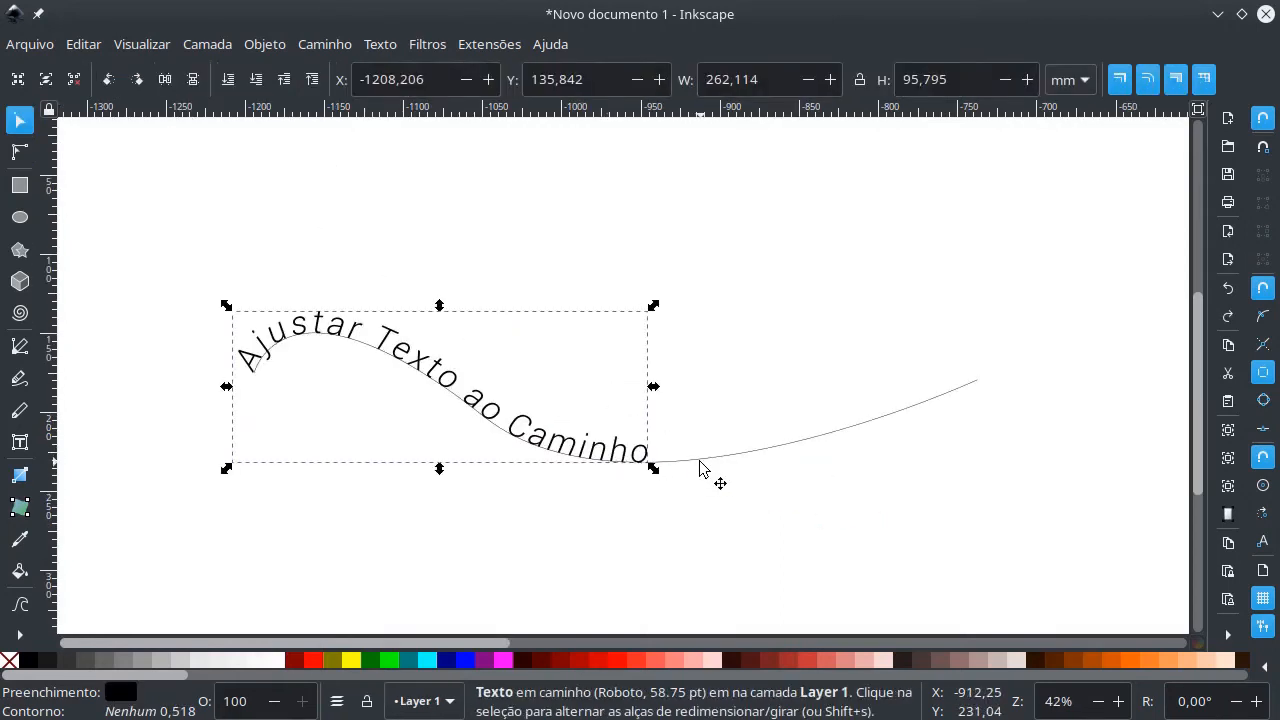
- Remove the text from the curve with both selected, and move the straightened text up and to the right above the curve
shift+click(700, 462)
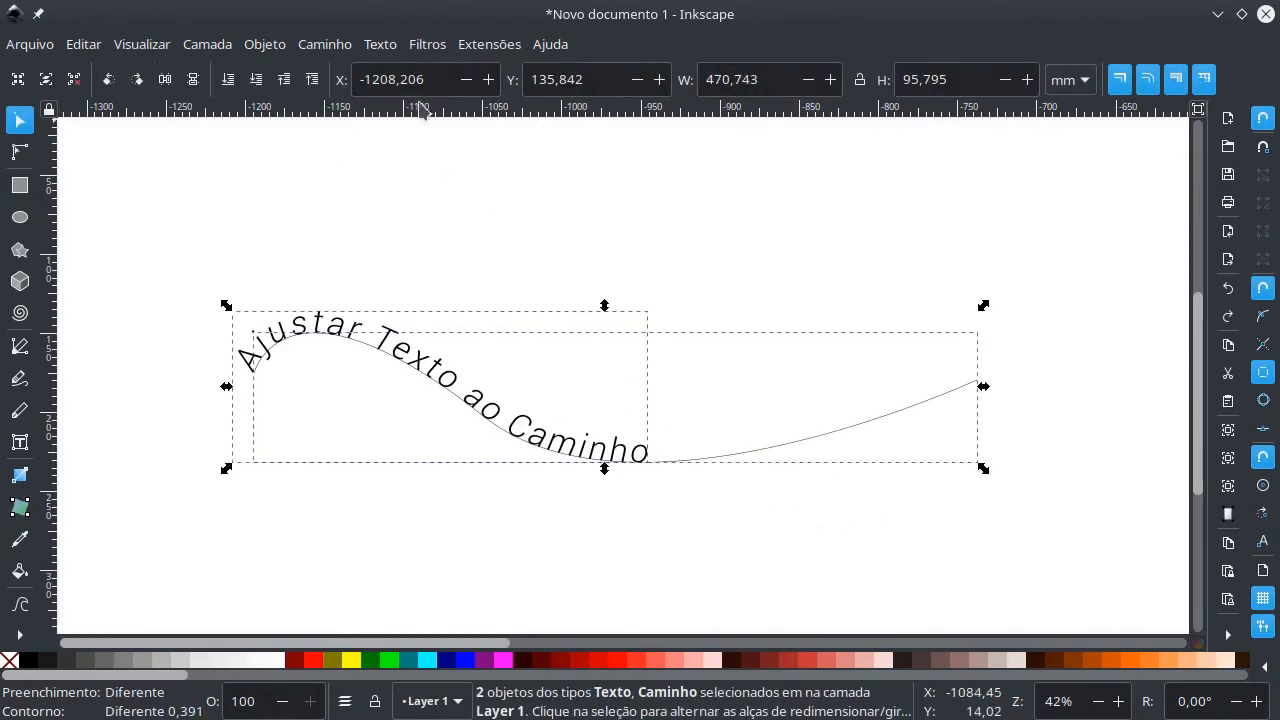
click(388, 45)
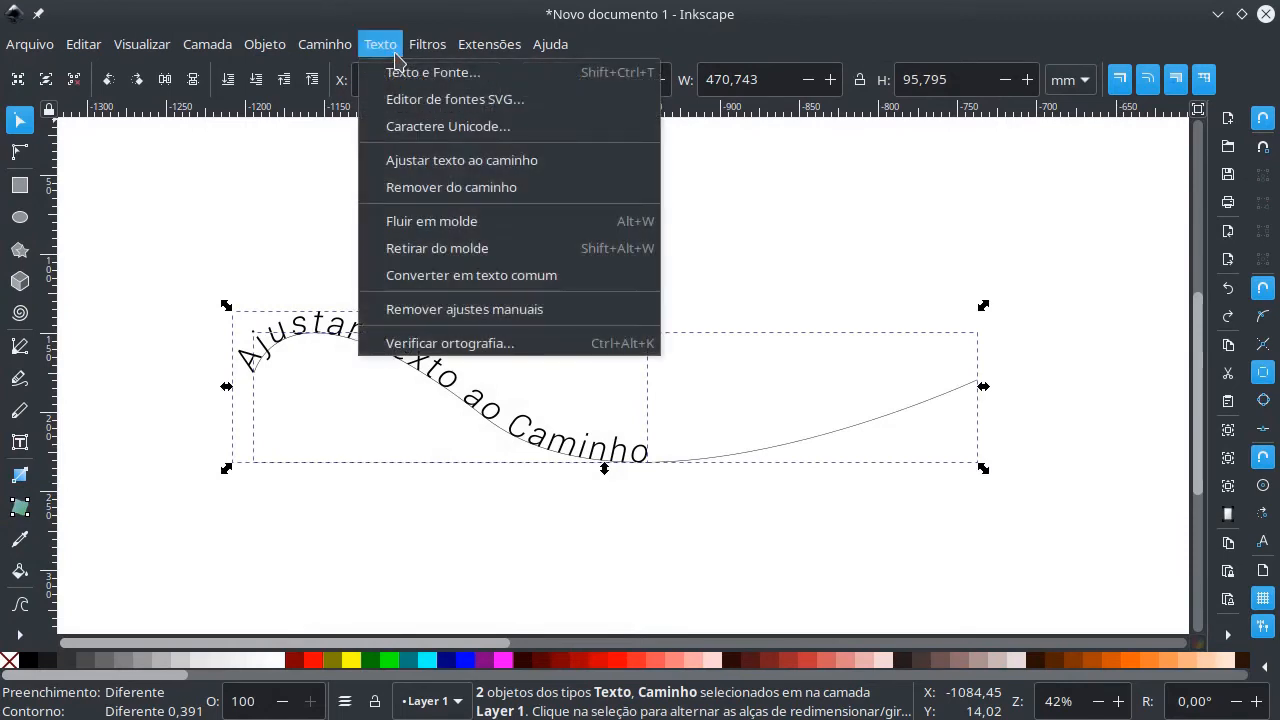
click(420, 189)
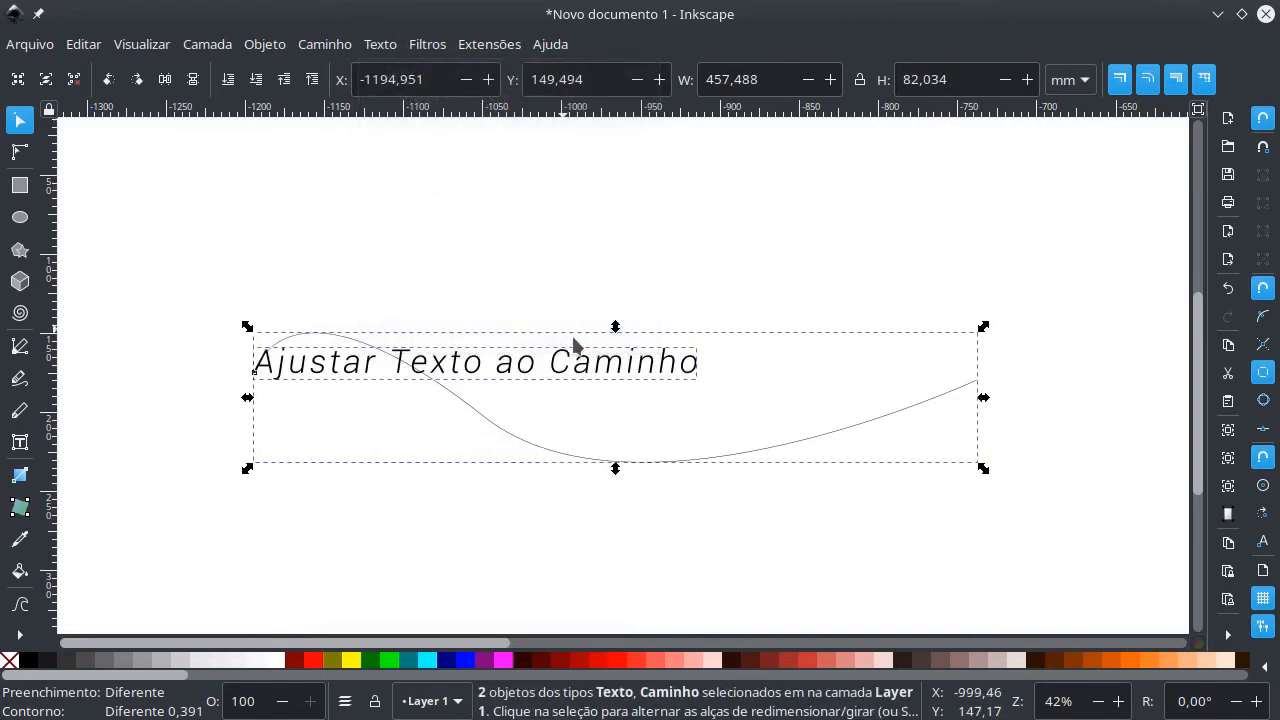
drag(670, 372, 789, 315)
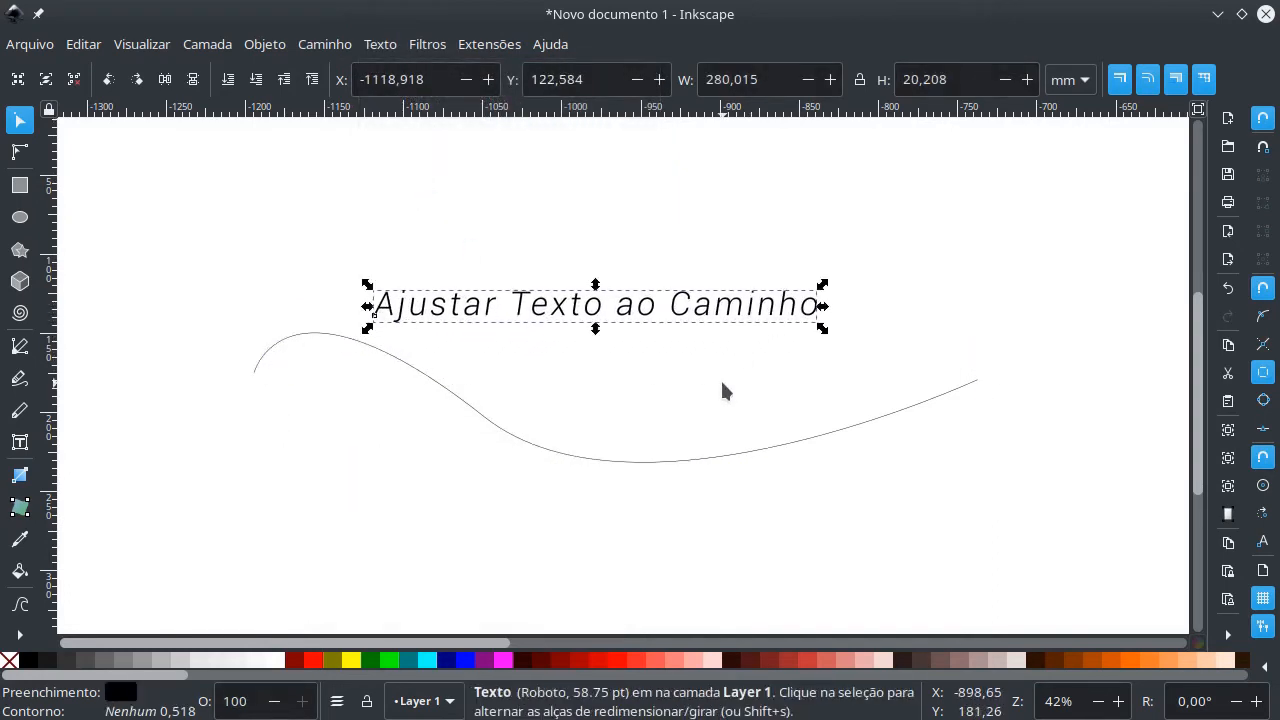
key(alt)
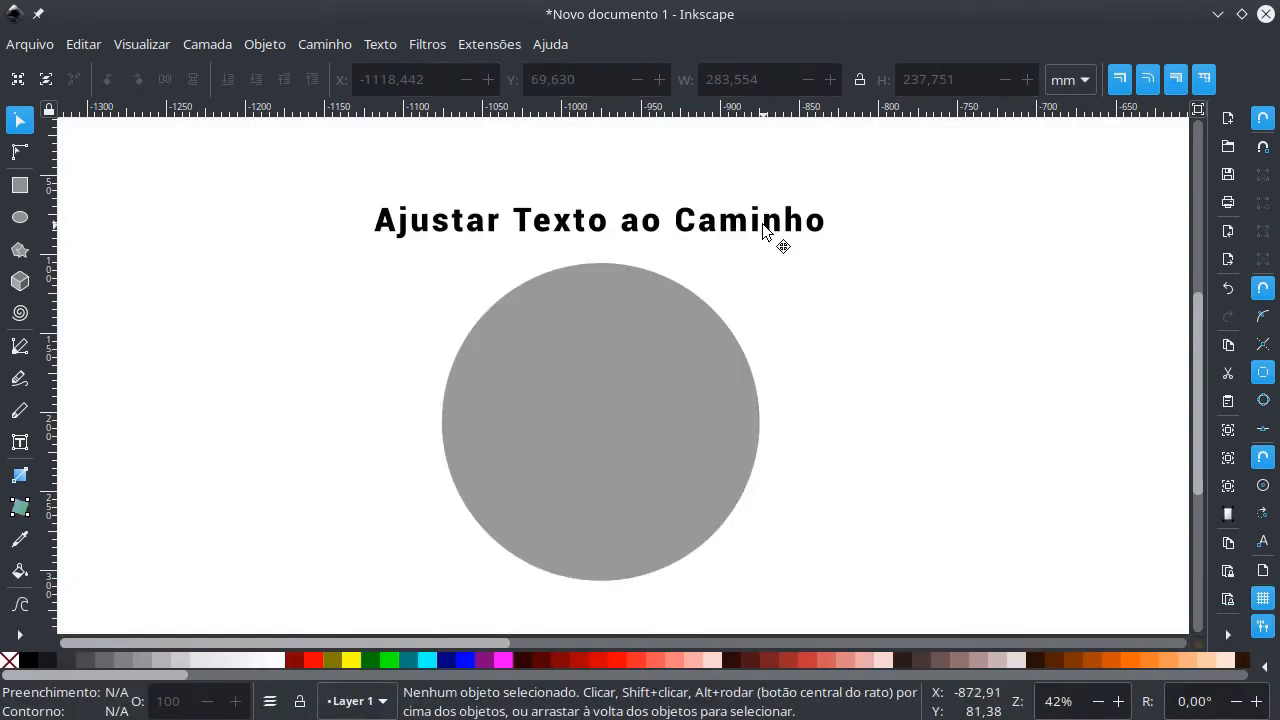
- Fit the bold text "Ajustar Texto ao Caminho" to the grey circle, and clear the selection
click(777, 234)
shift+click(655, 383)
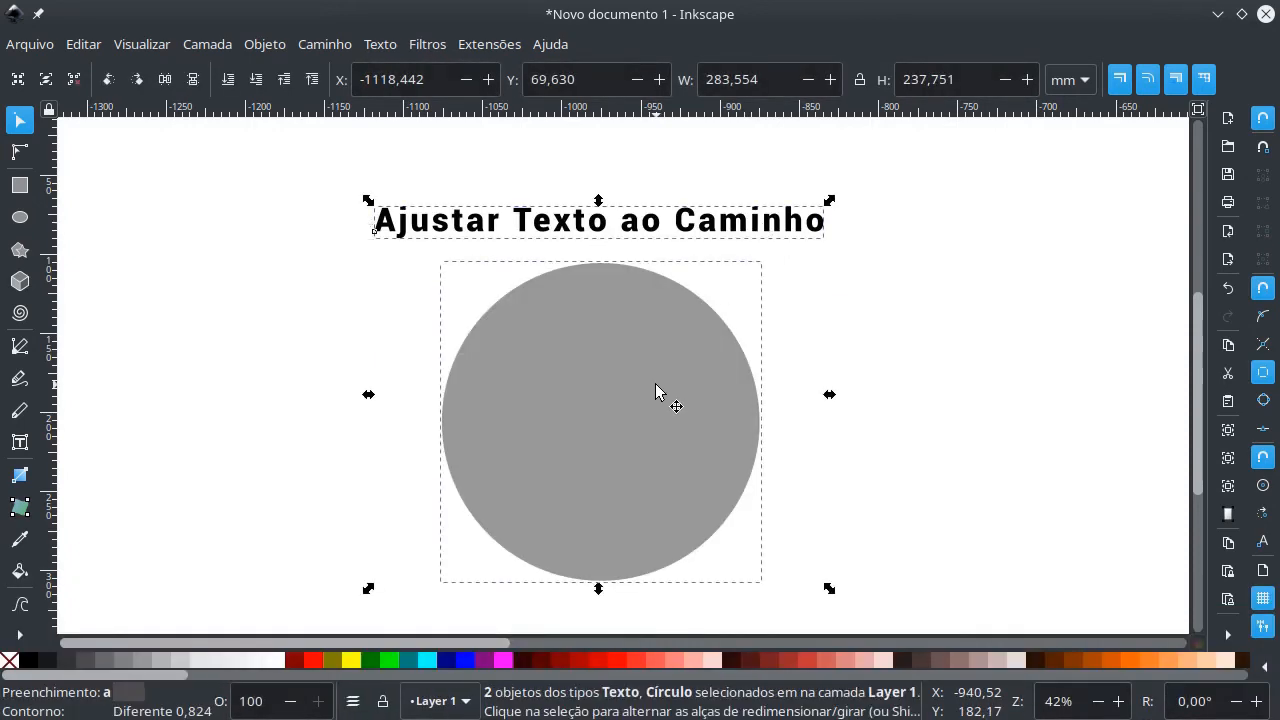
click(384, 45)
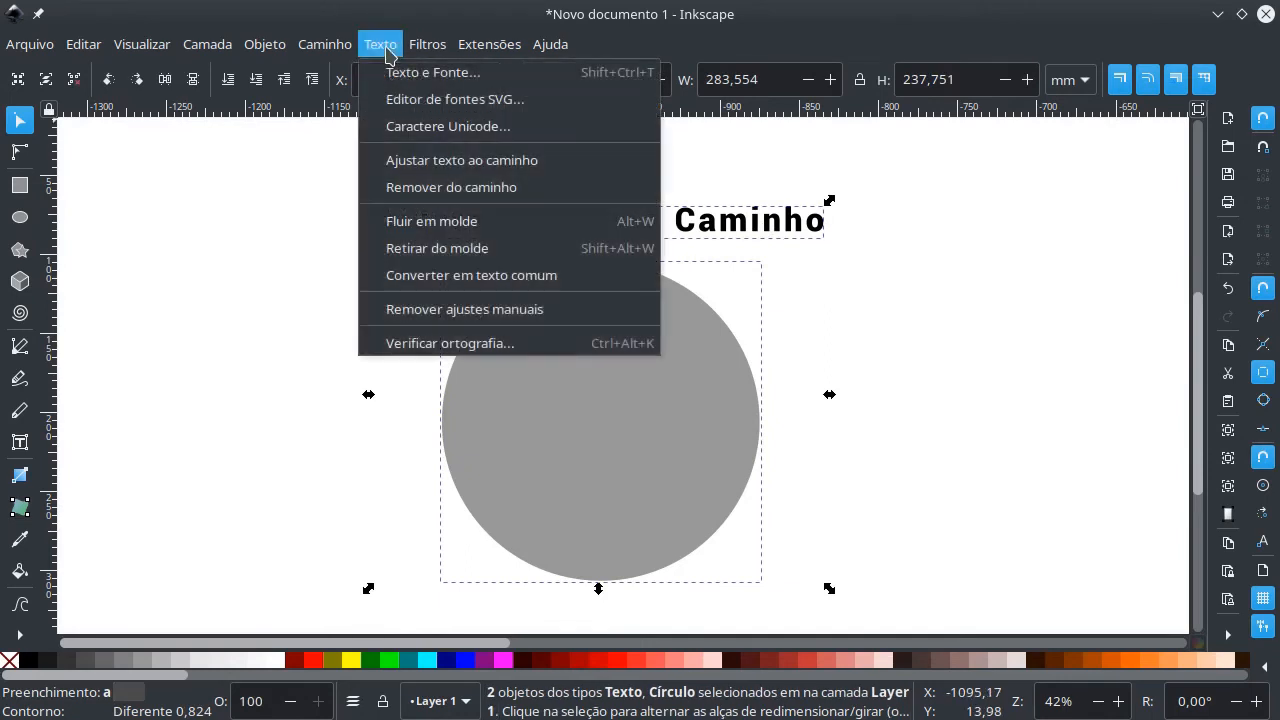
click(383, 163)
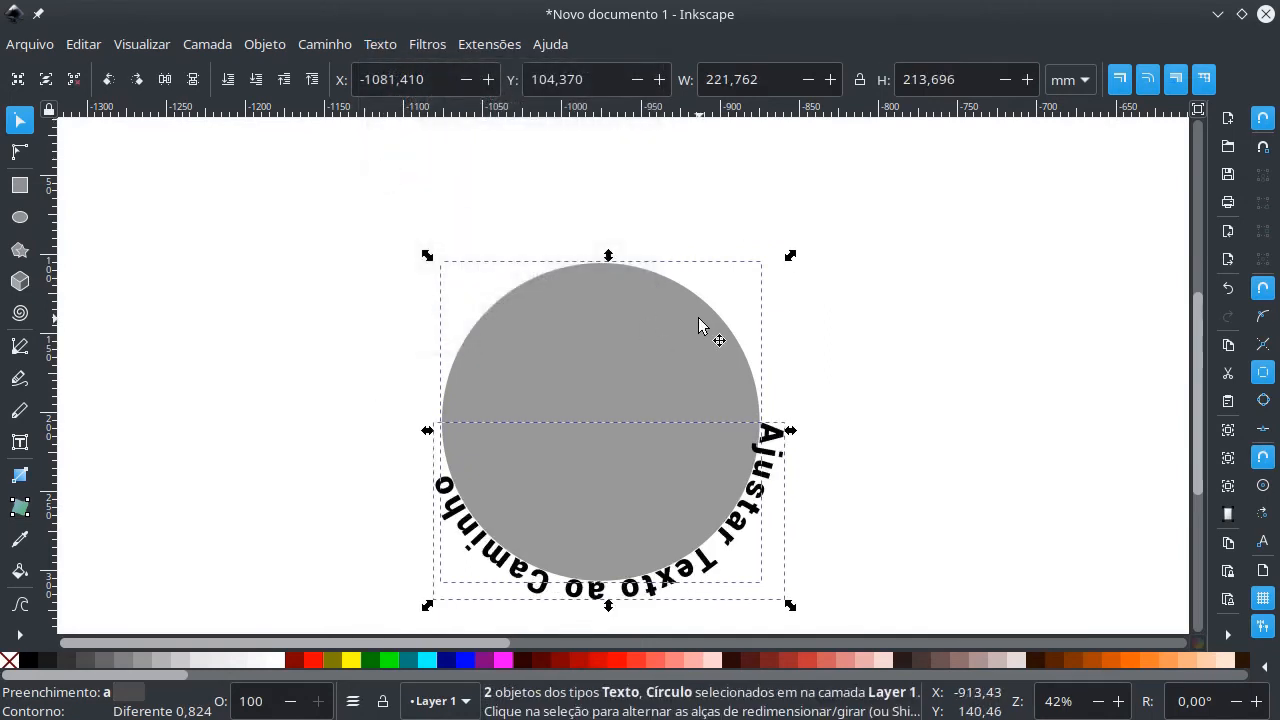
click(927, 300)
- Rotate the grey circle clockwise so that the lettering is centred around its lower half
click(683, 319)
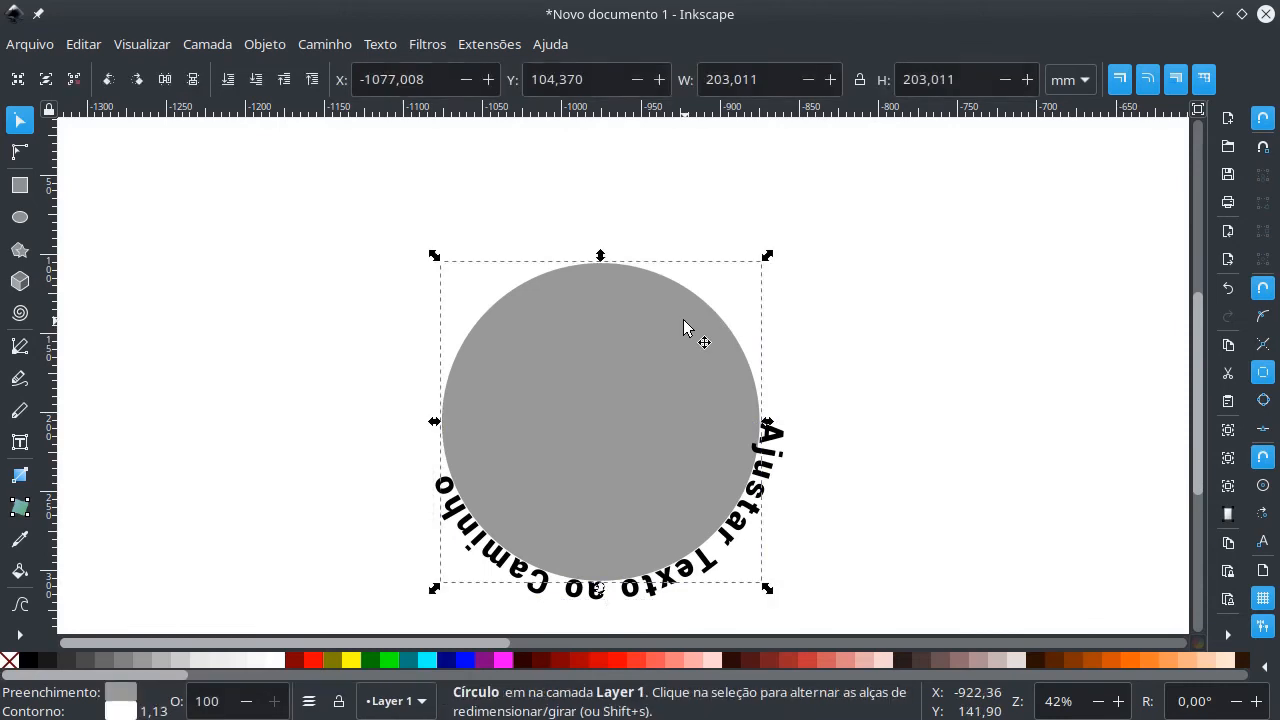
key(shift+s)
drag(768, 257, 740, 321)
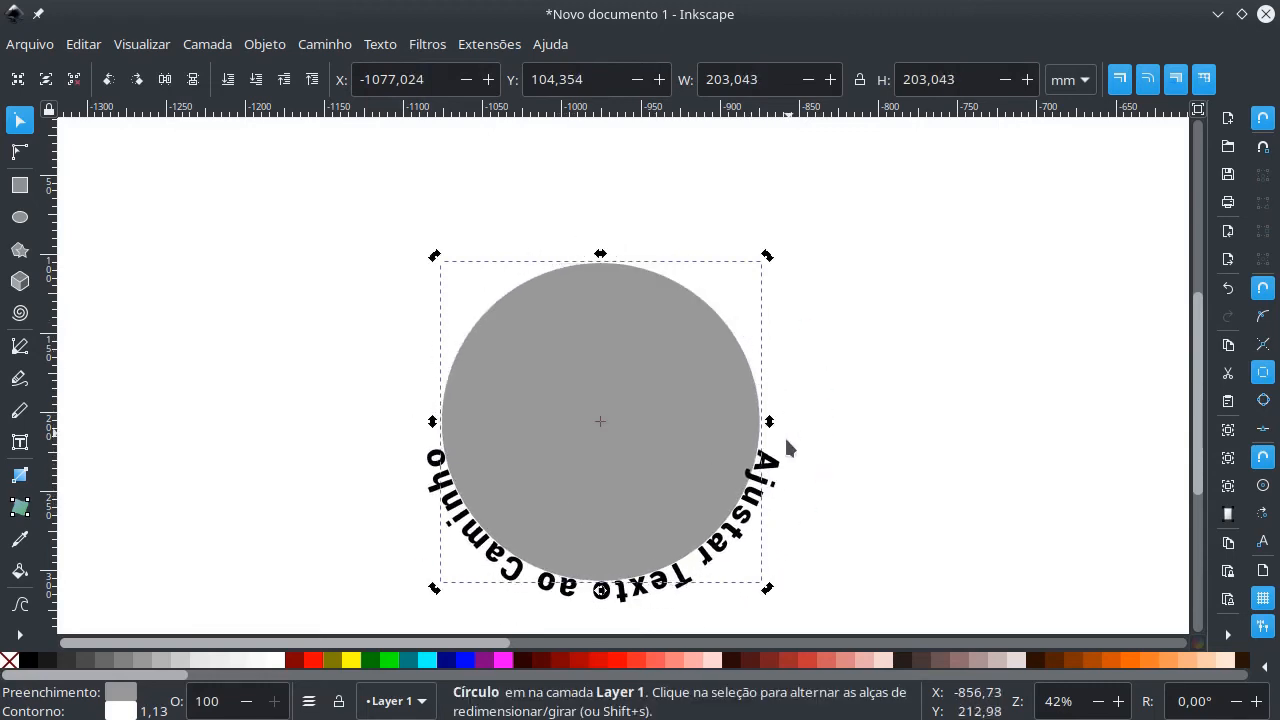
- Flip the circle and its text horizontally together, and convert both to paths
shift+click(773, 466)
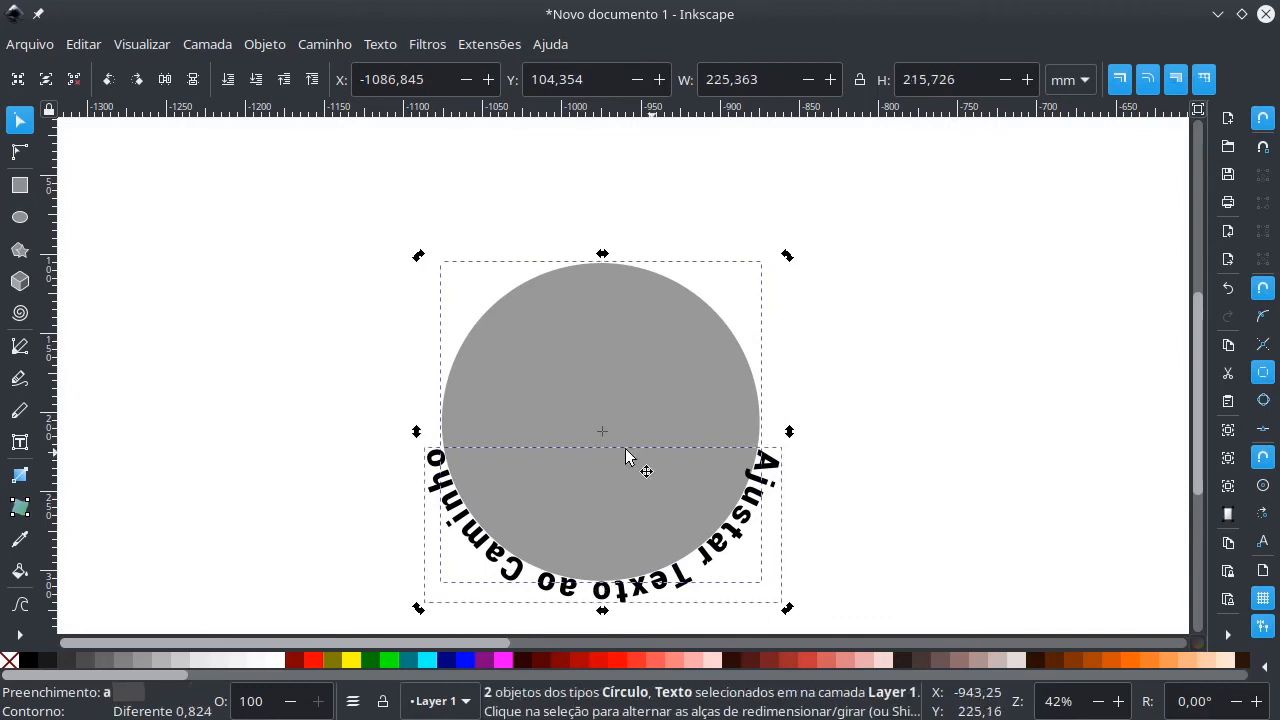
click(166, 80)
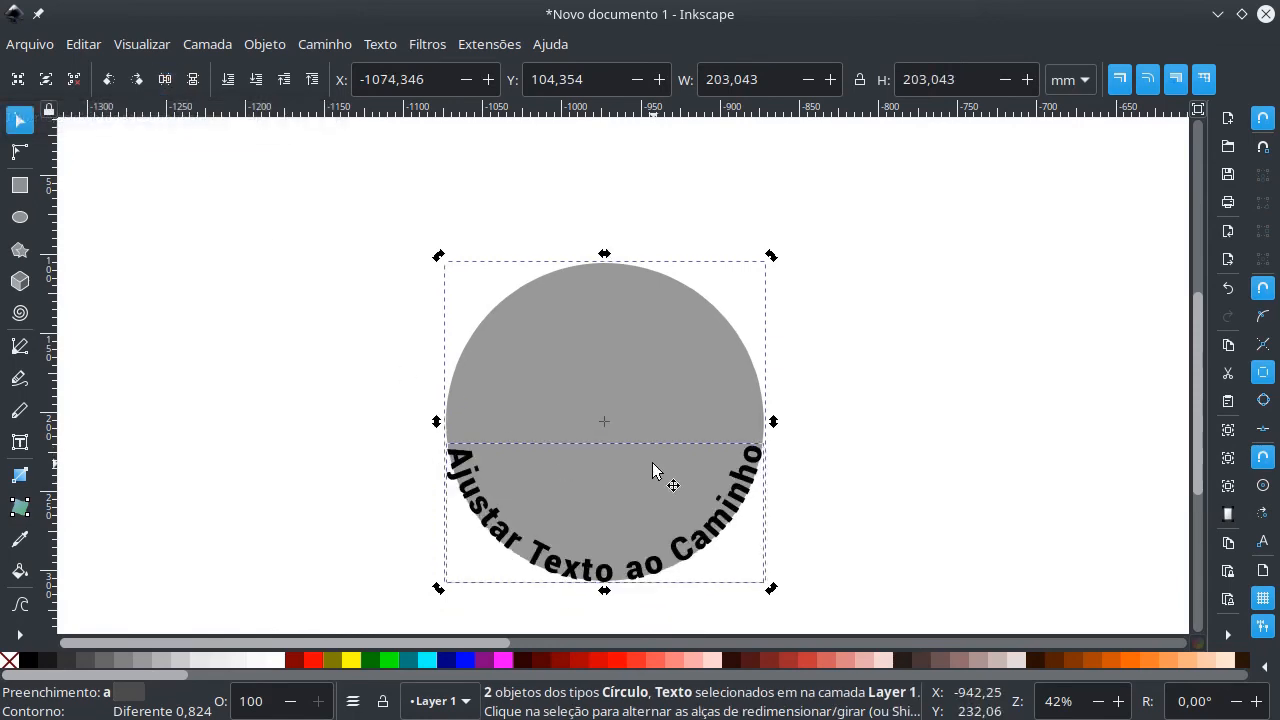
click(332, 46)
click(340, 354)
key(Escape)
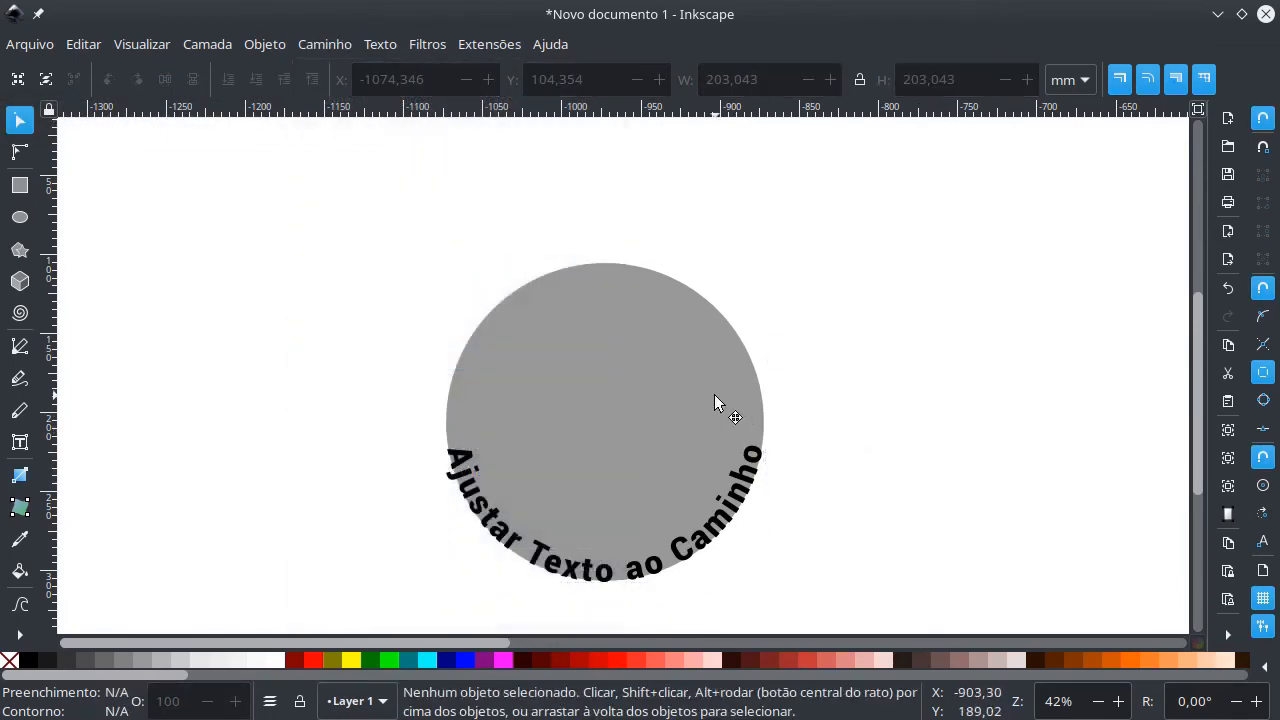
- Enlarge the grey circle to about 234 mm from its centre, and add a concentric duplicate about 146 mm wide filled with 80% grey
click(714, 394)
ctrl+drag(767, 257, 801, 233)
key(ctrl+z)
drag(797, 233, 740, 305)
click(66, 660)
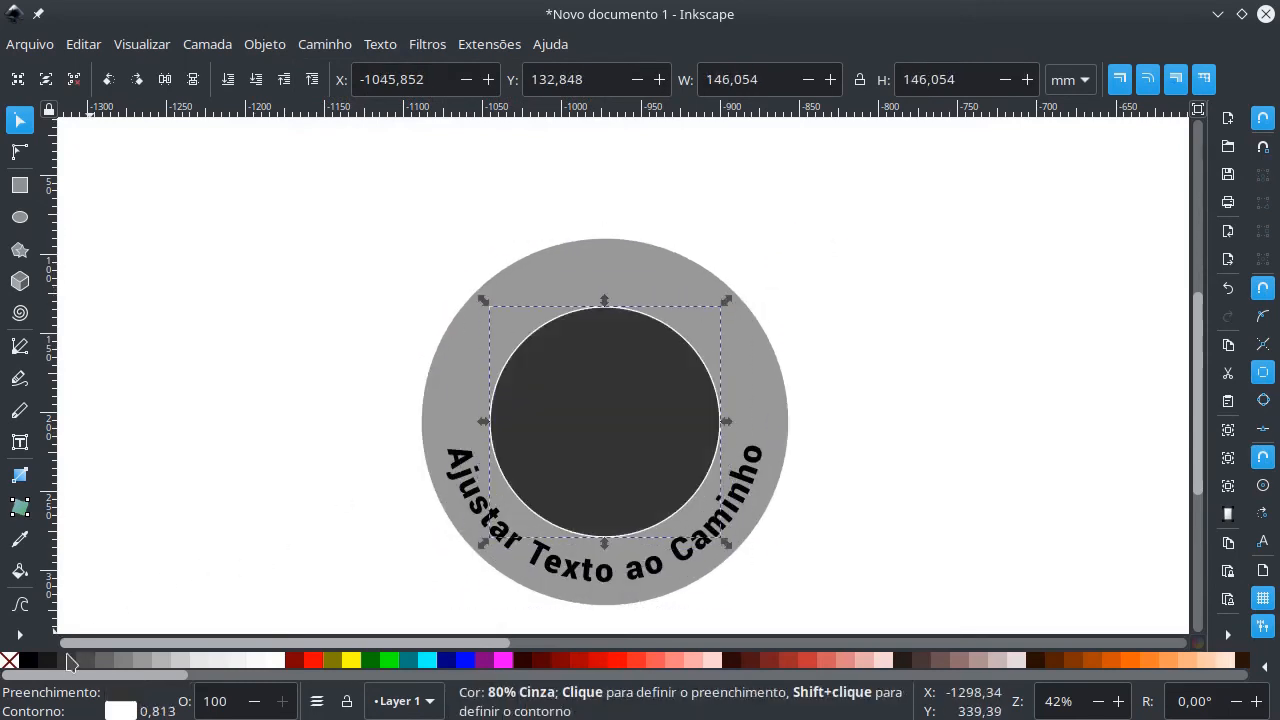
key(Escape)
- Move both circles and the converted lettering up together on the canvas
click(720, 309)
shift+click(720, 557)
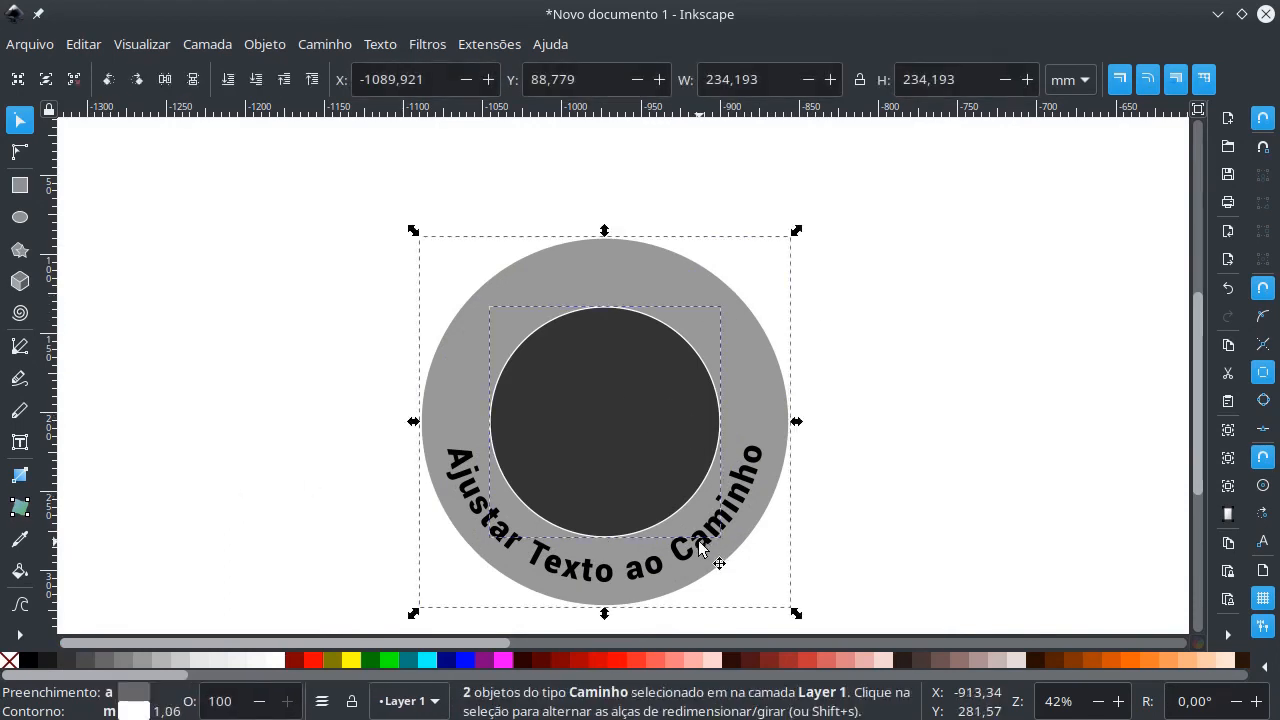
drag(720, 557, 734, 490)
click(791, 318)
- Enlarge the dark inner circle slightly and shrink the grey outer circle to about 224 mm, keeping both concentric around the lettering
click(700, 330)
drag(726, 254, 733, 250)
click(676, 210)
drag(795, 190, 791, 200)
key(Escape)
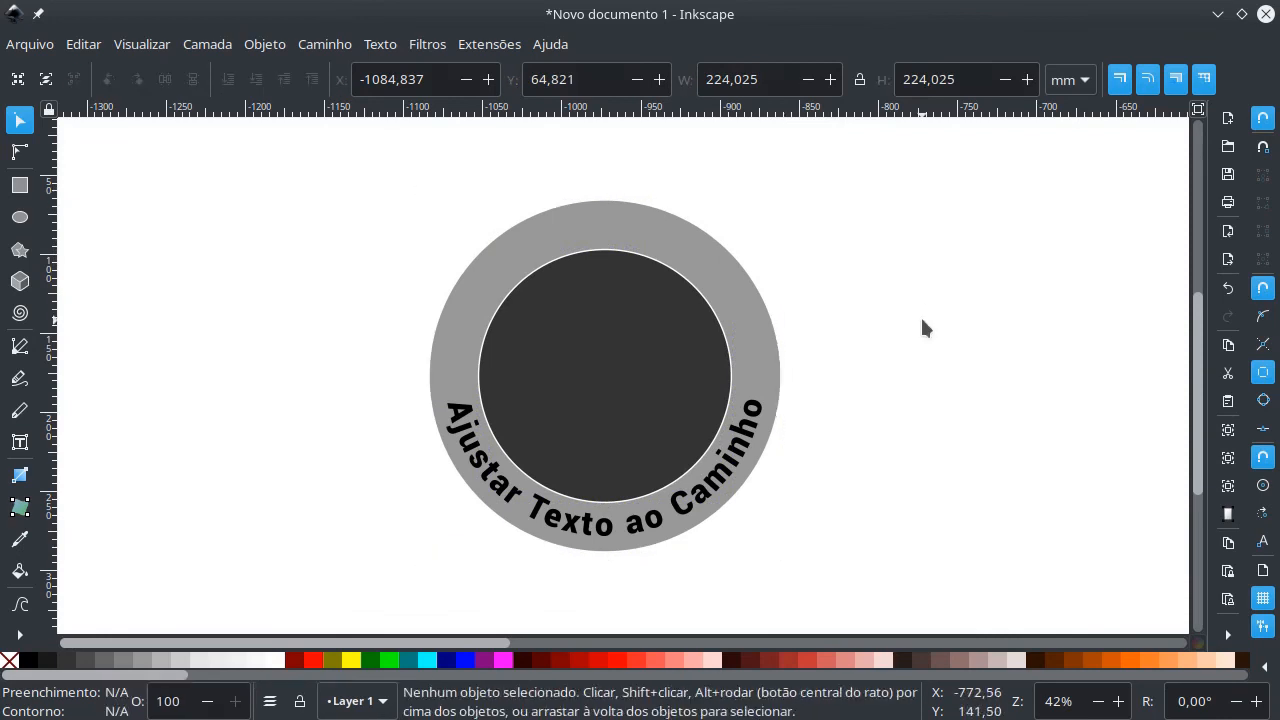